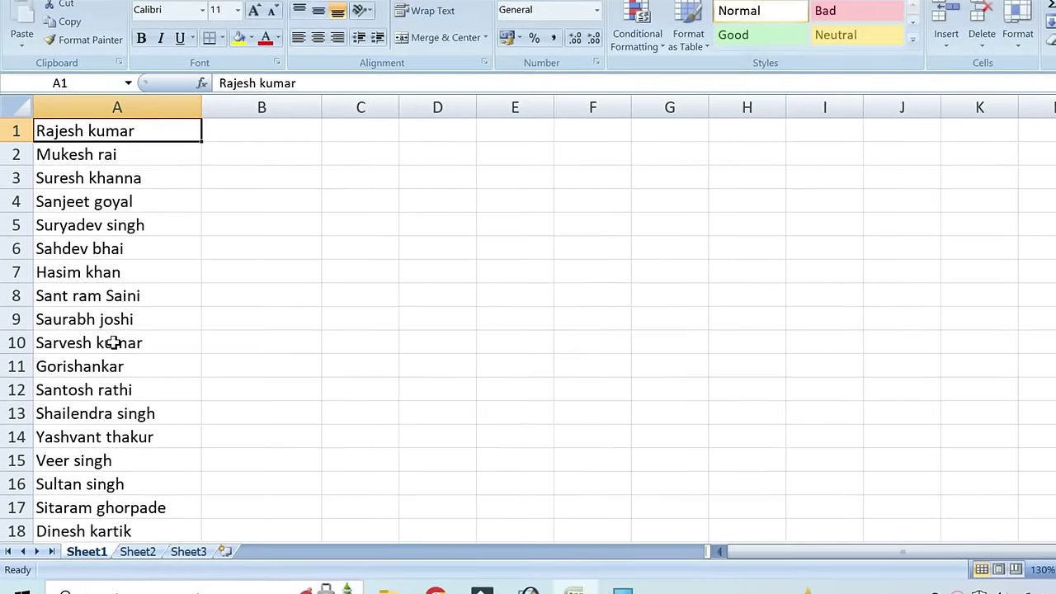
# - Look over the Excel names list, selecting cells in column B beside the names
pyautogui.scroll(-3, 101, 353)
pyautogui.scroll(-3, 102, 353)
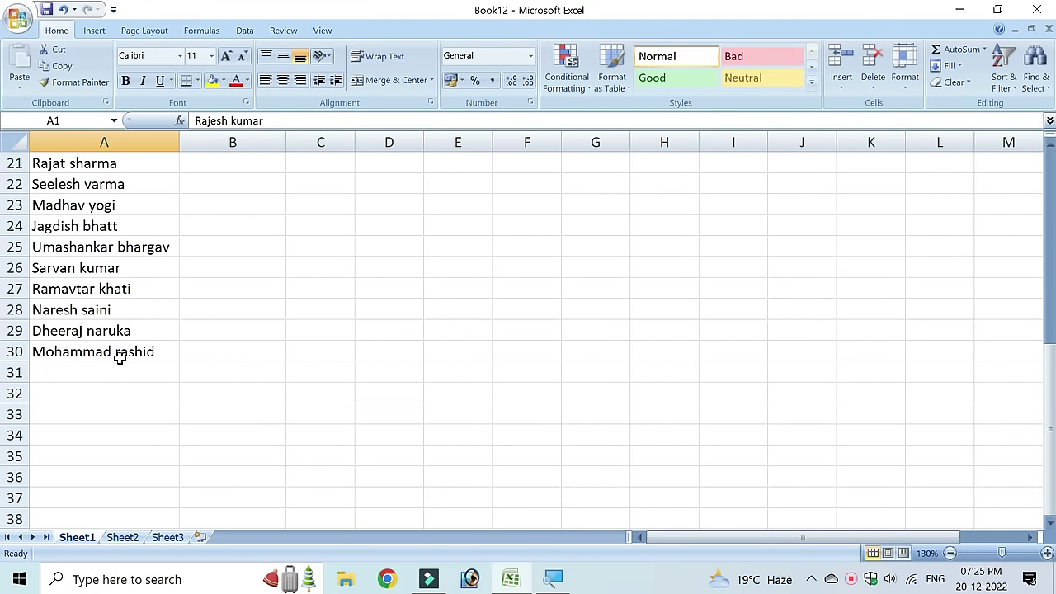
pyautogui.scroll(7, 119, 359)
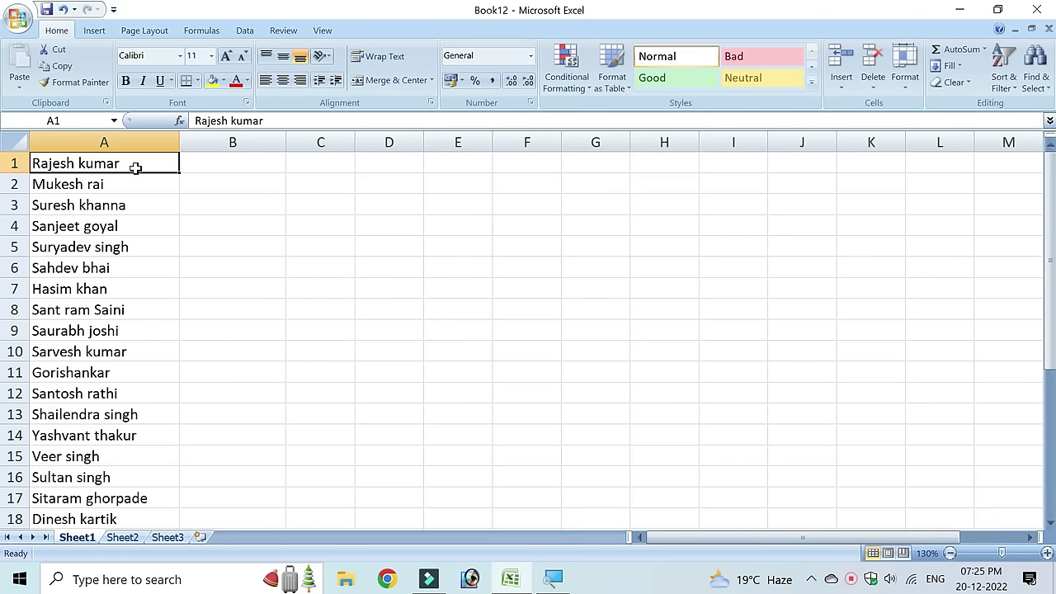
pyautogui.moveTo(215, 161); pyautogui.dragTo(210, 499)
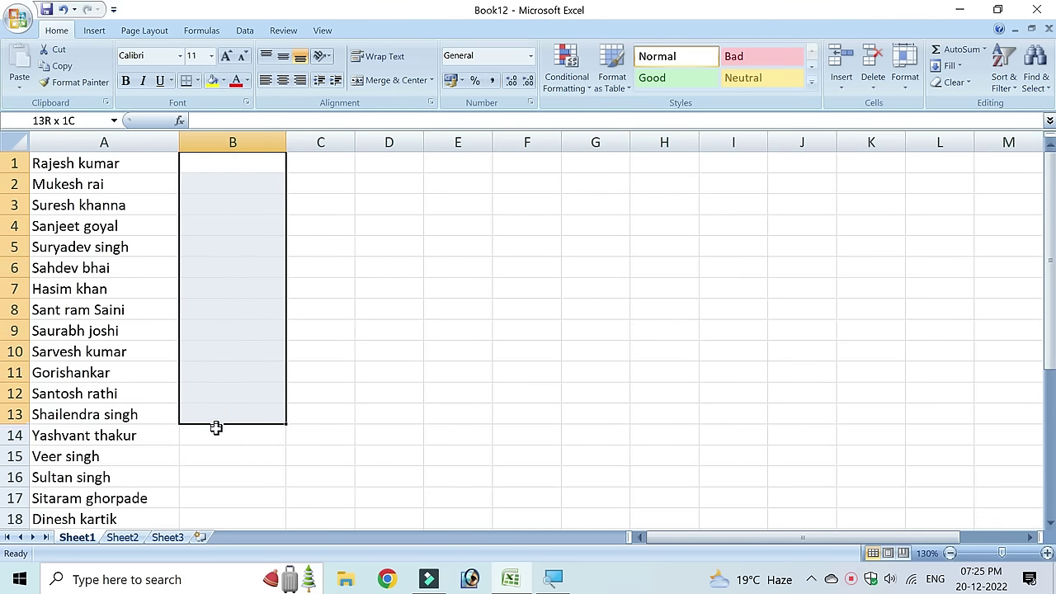
pyautogui.click(212, 360)
pyautogui.click(210, 271)
pyautogui.click(215, 225)
pyautogui.click(214, 205)
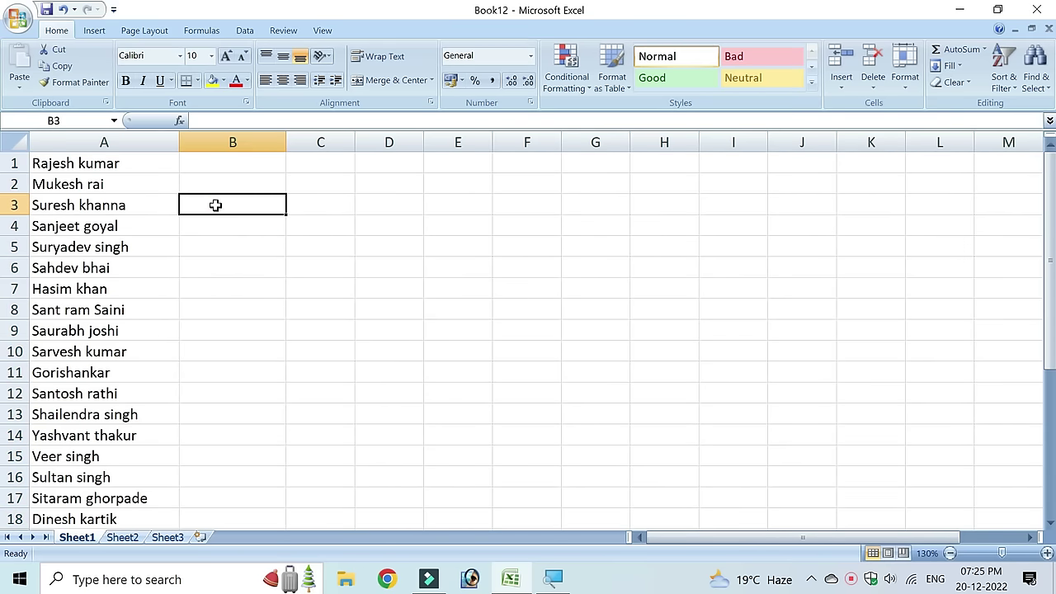
pyautogui.click(212, 185)
pyautogui.click(213, 166)
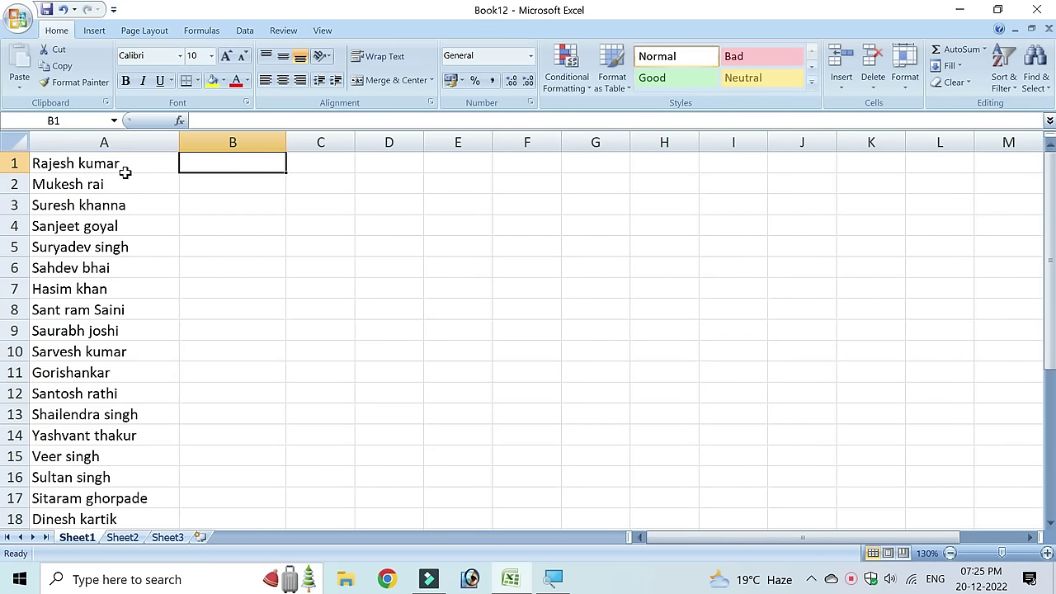
pyautogui.click(219, 221)
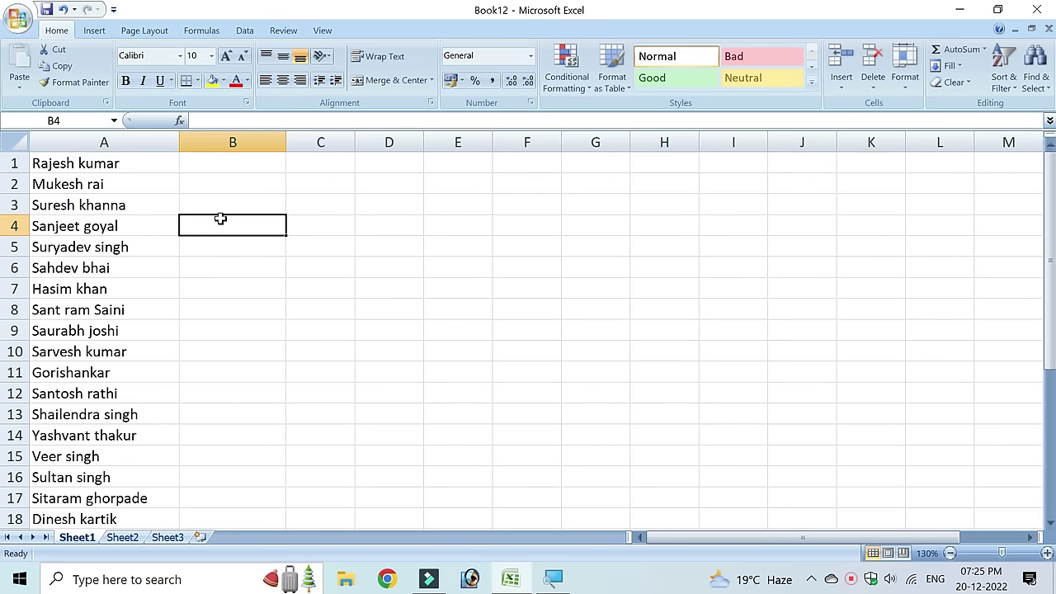
pyautogui.click(215, 205)
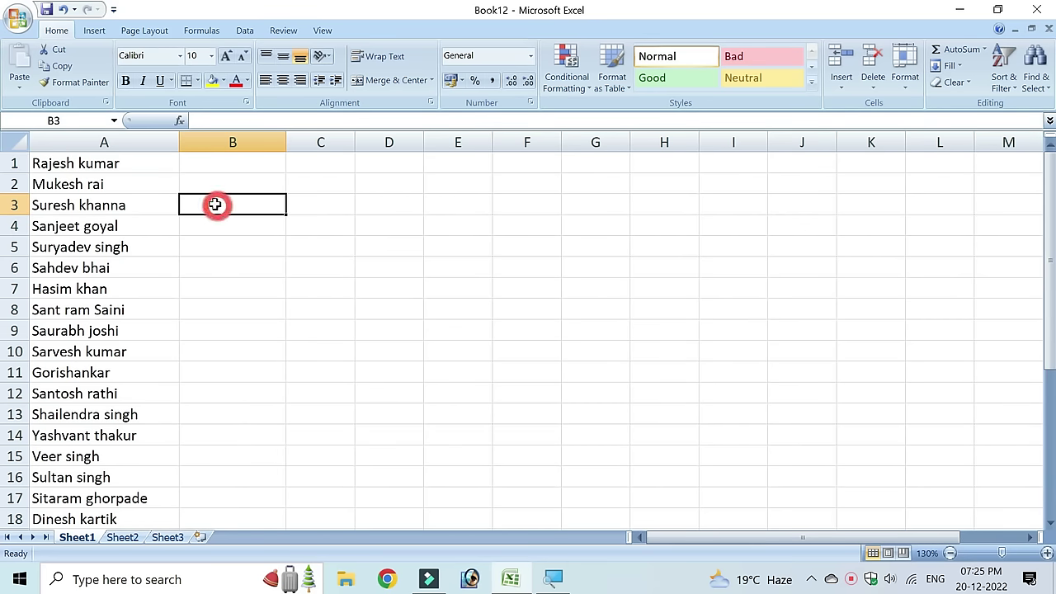
pyautogui.click(206, 169)
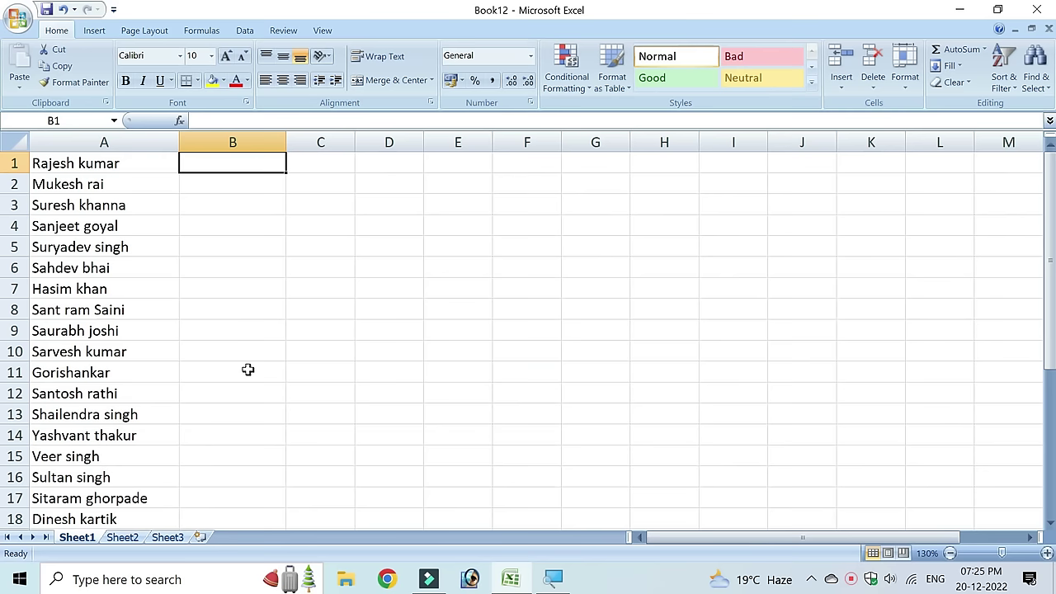
# - In Chrome, open Google Sheets from the Google apps menu
pyautogui.click(388, 580)
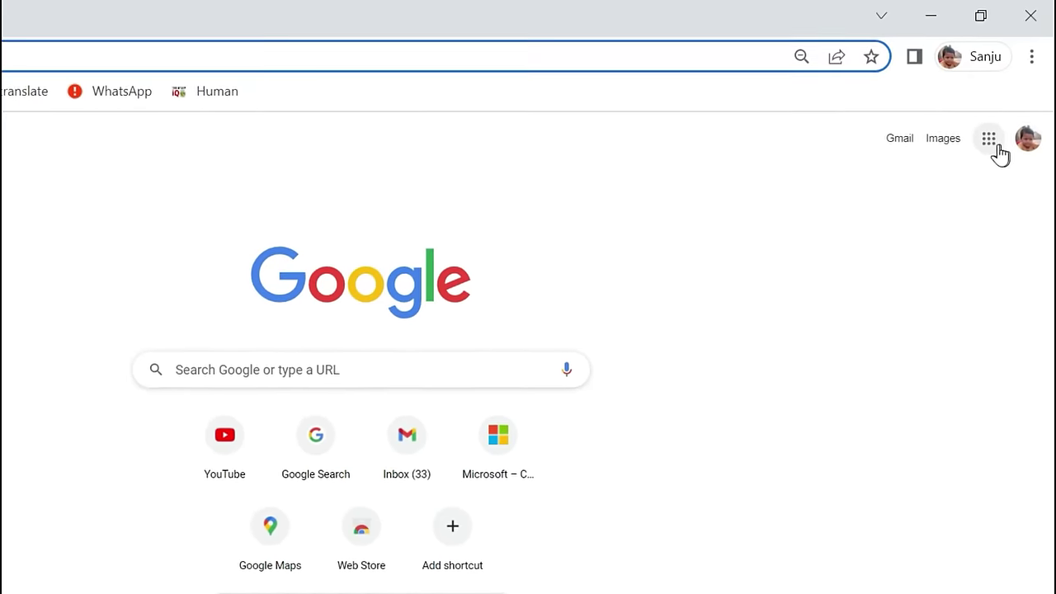
pyautogui.click(986, 148)
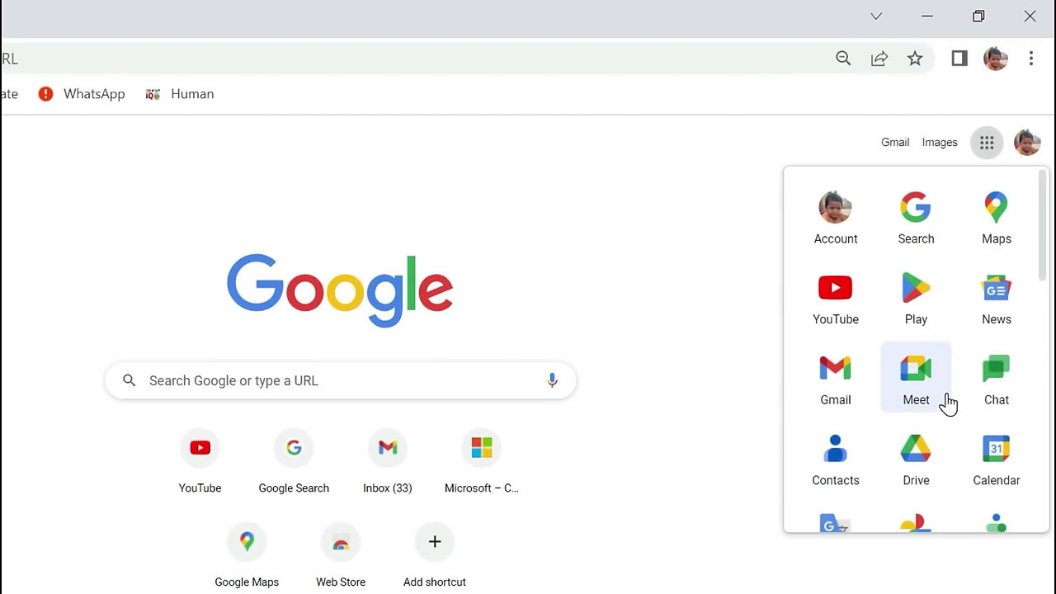
pyautogui.scroll(-3, 942, 404)
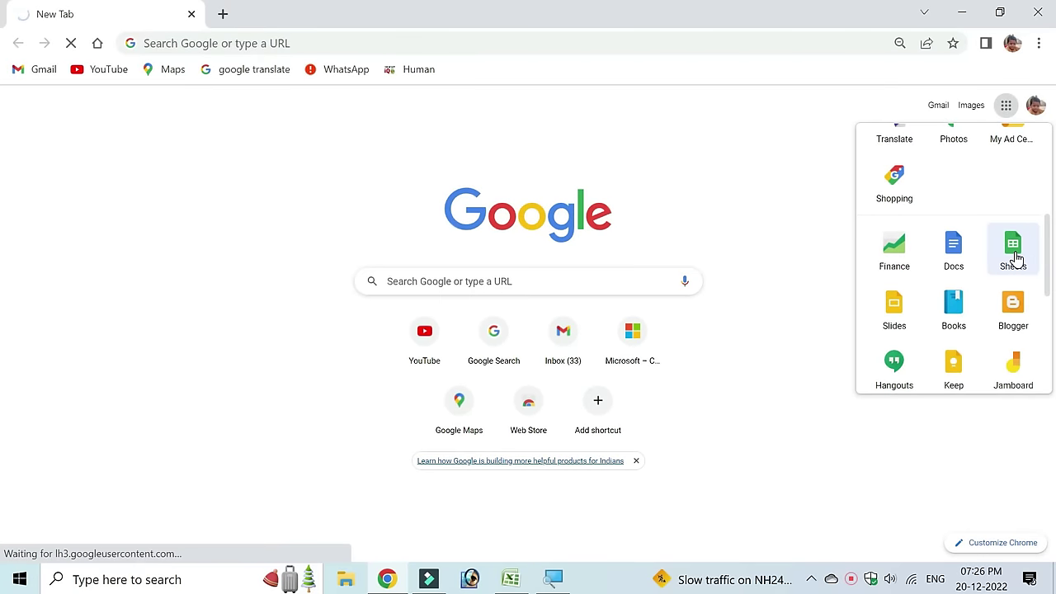
pyautogui.click(1014, 257)
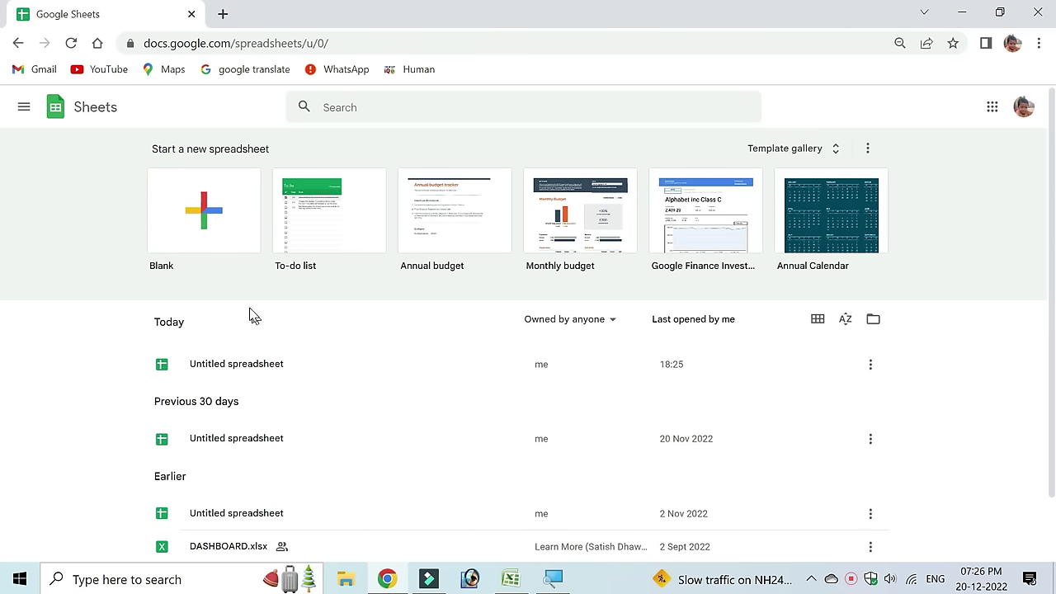
# - Create a blank spreadsheet and set its zoom to 150%
pyautogui.click(203, 206)
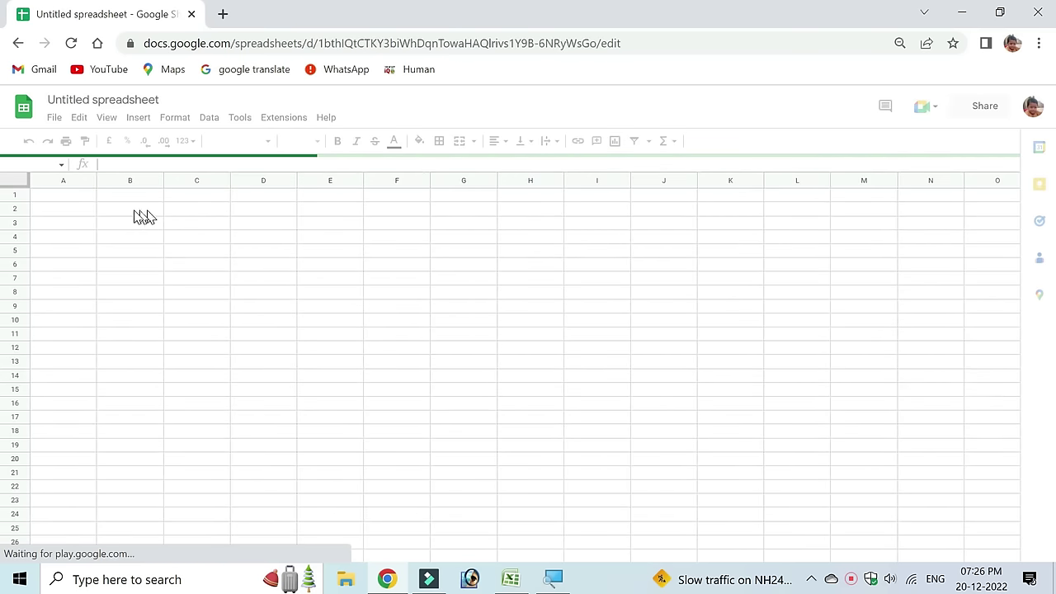
pyautogui.click(136, 141)
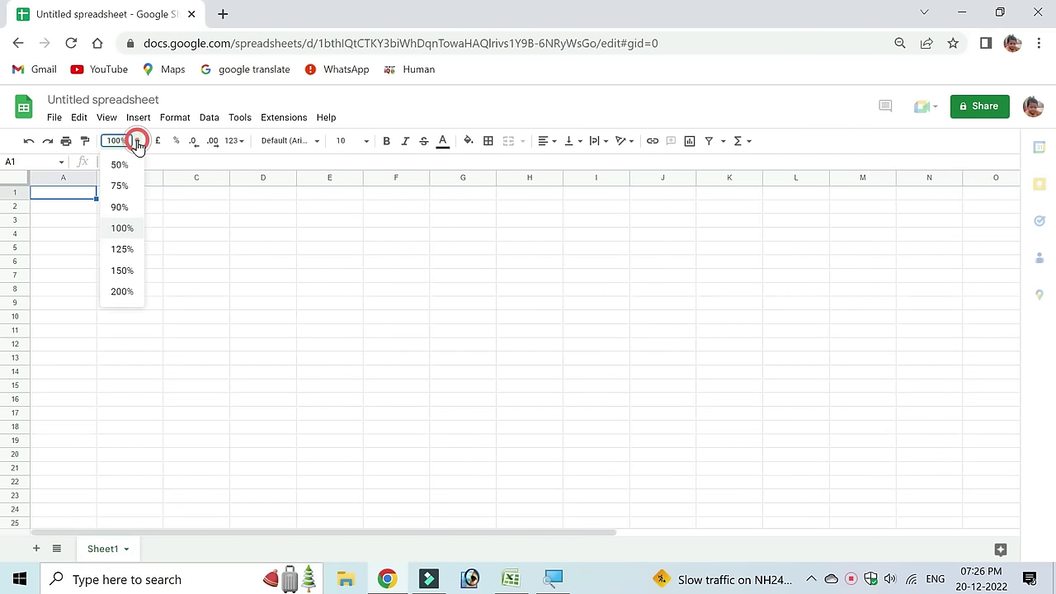
pyautogui.click(124, 270)
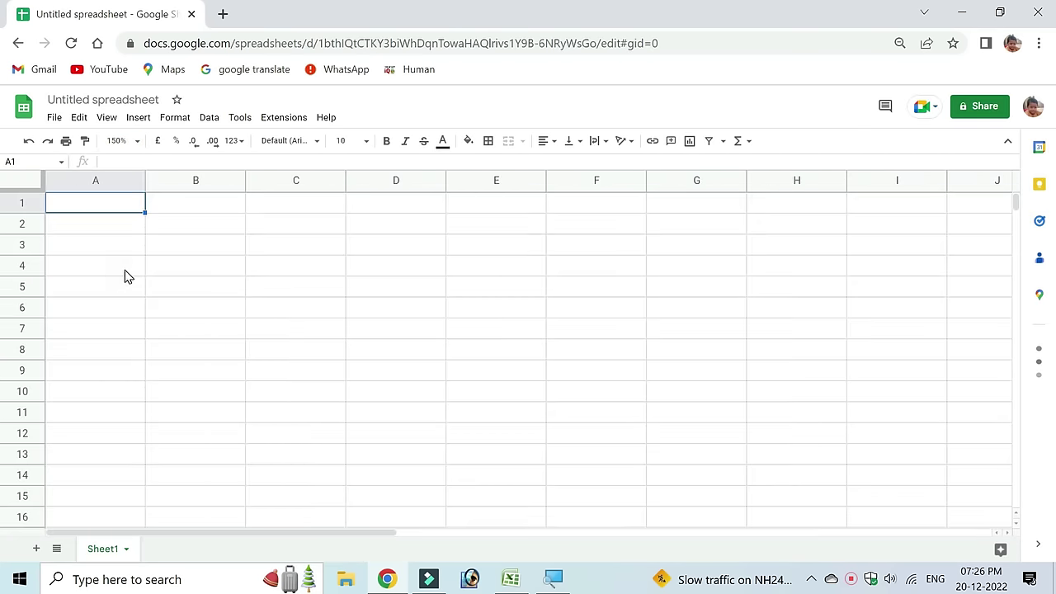
pyautogui.click(132, 289)
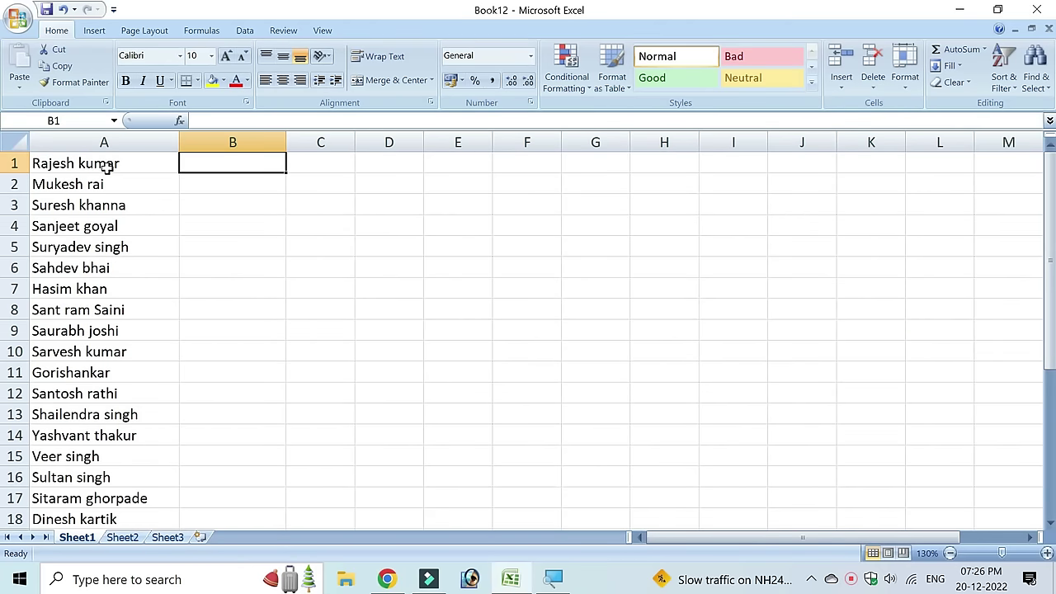
# - Copy the thirty names in Excel's A1:A30 and return to the Google Sheets window
pyautogui.click(107, 162)
pyautogui.moveTo(117, 163)
pyautogui.mouseDown()
pyautogui.moveTo(122, 537)
pyautogui.moveTo(99, 493)
pyautogui.mouseUp()
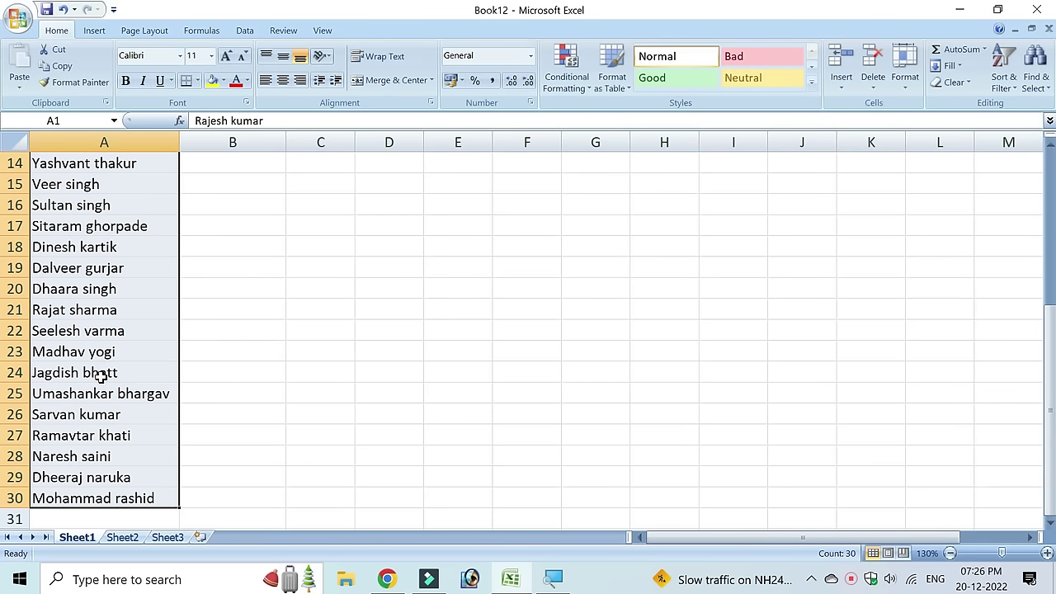
pyautogui.hotkey('ctrl', 'c')
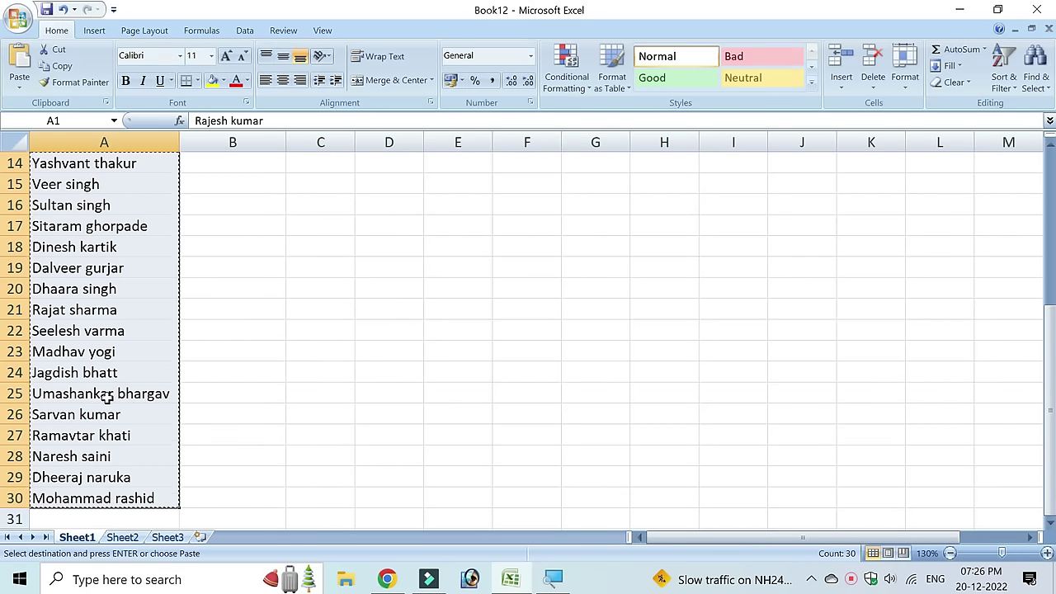
pyautogui.scroll(5, 107, 393)
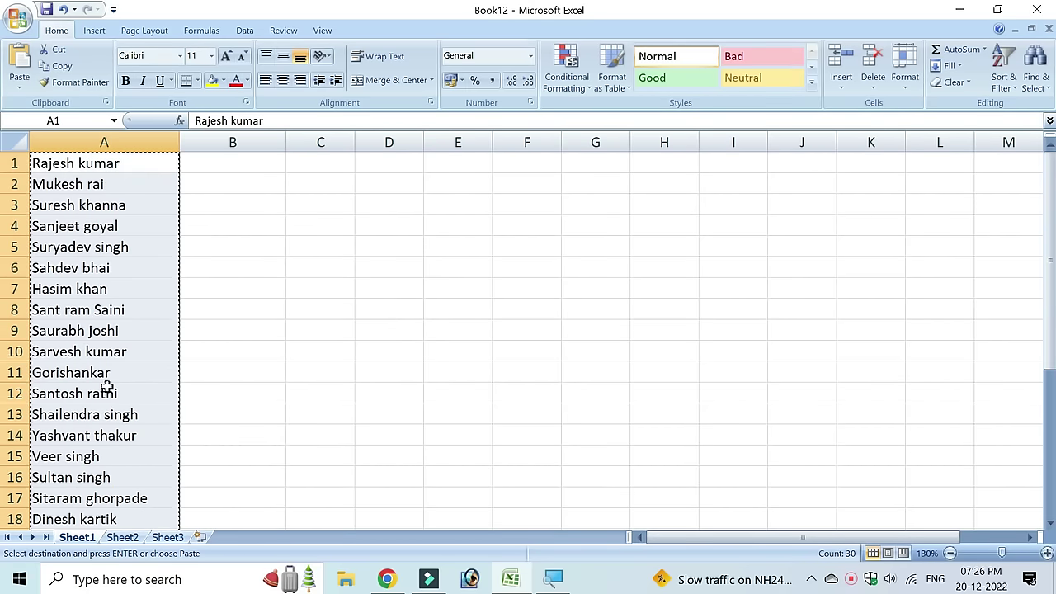
pyautogui.click(384, 580)
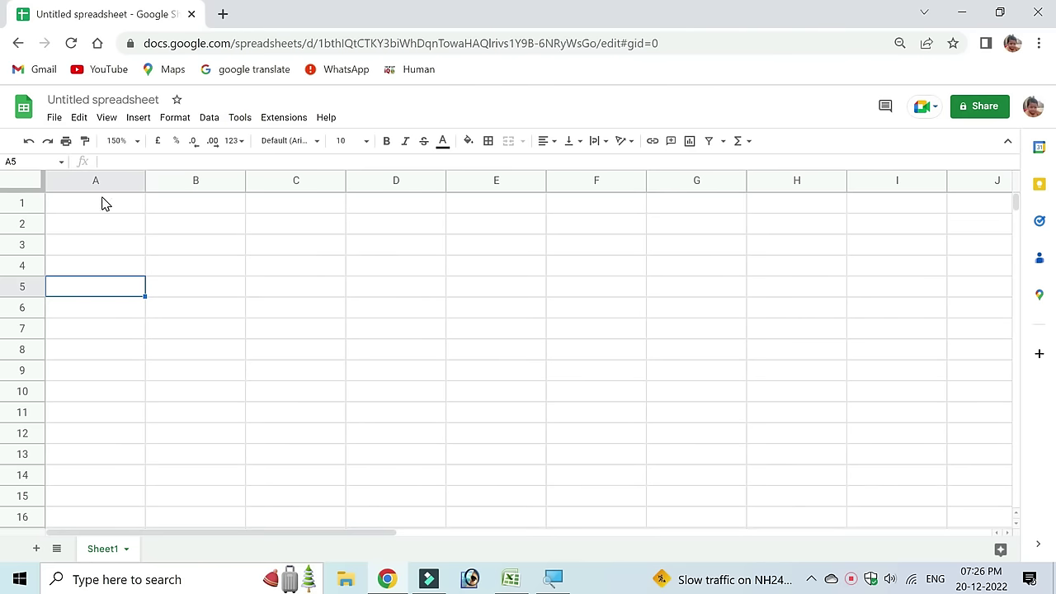
# - Paste the thirty names into A1 and auto-fit column A to the longest name
pyautogui.click(99, 201)
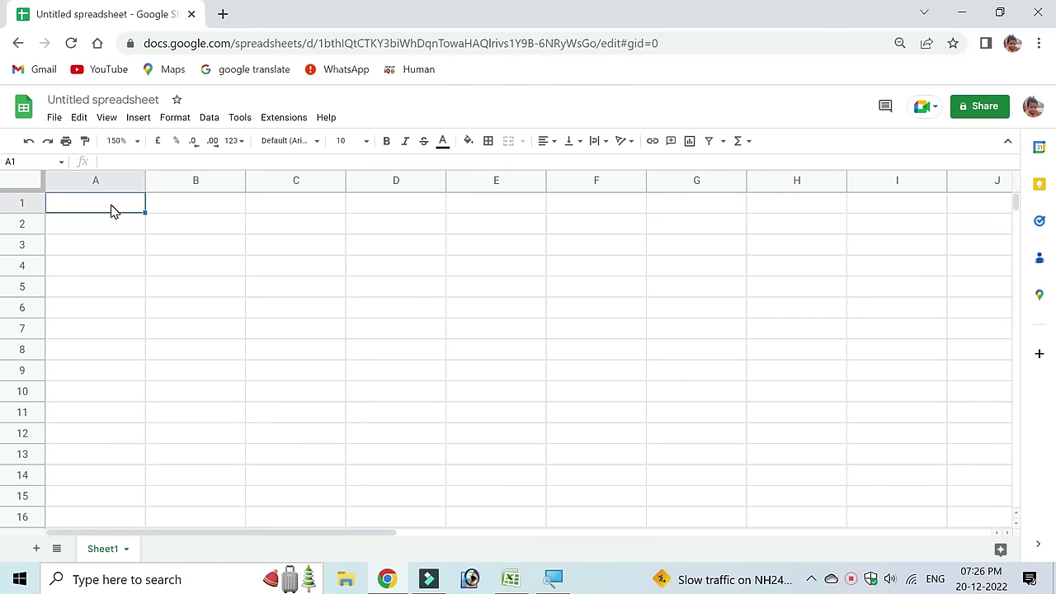
pyautogui.hotkey('ctrl', 'v')
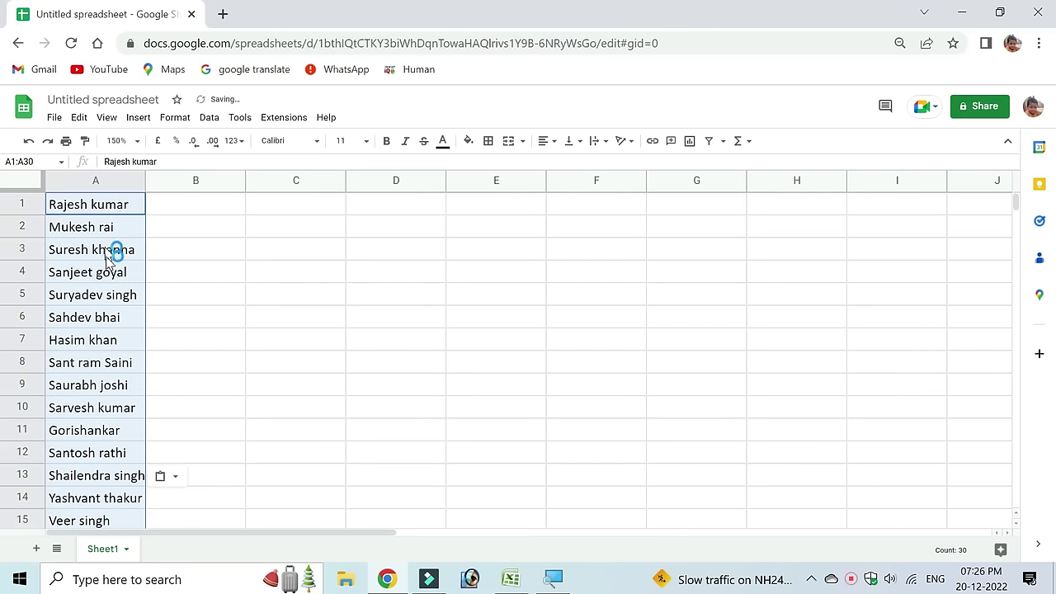
pyautogui.moveTo(146, 178); pyautogui.dragTo(146, 178)
pyautogui.doubleClick(146, 178)
pyautogui.scroll(-3, 137, 366)
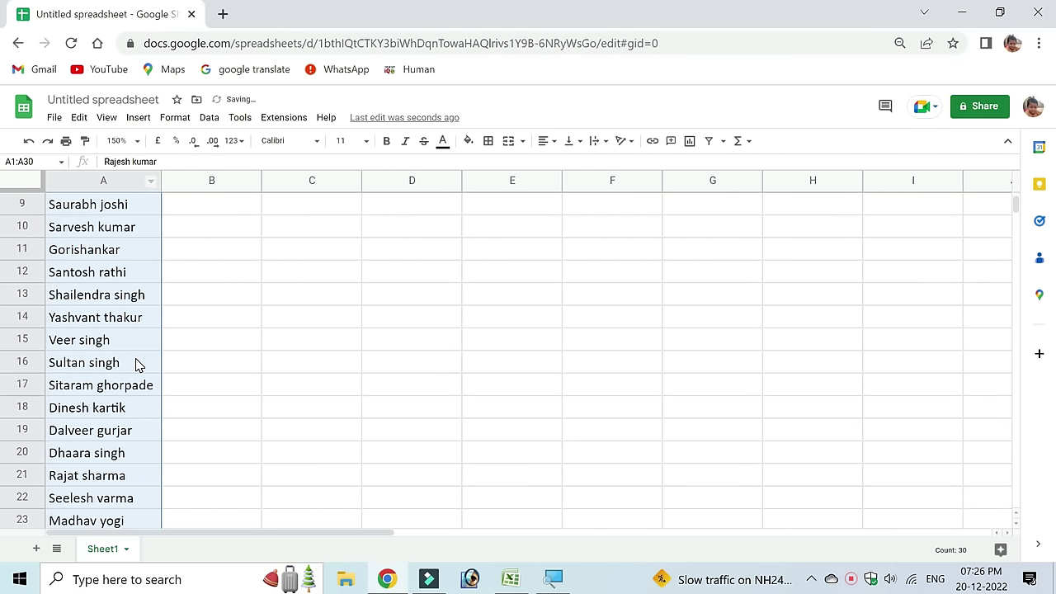
pyautogui.scroll(-3, 141, 353)
pyautogui.click(141, 342)
pyautogui.scroll(5, 142, 313)
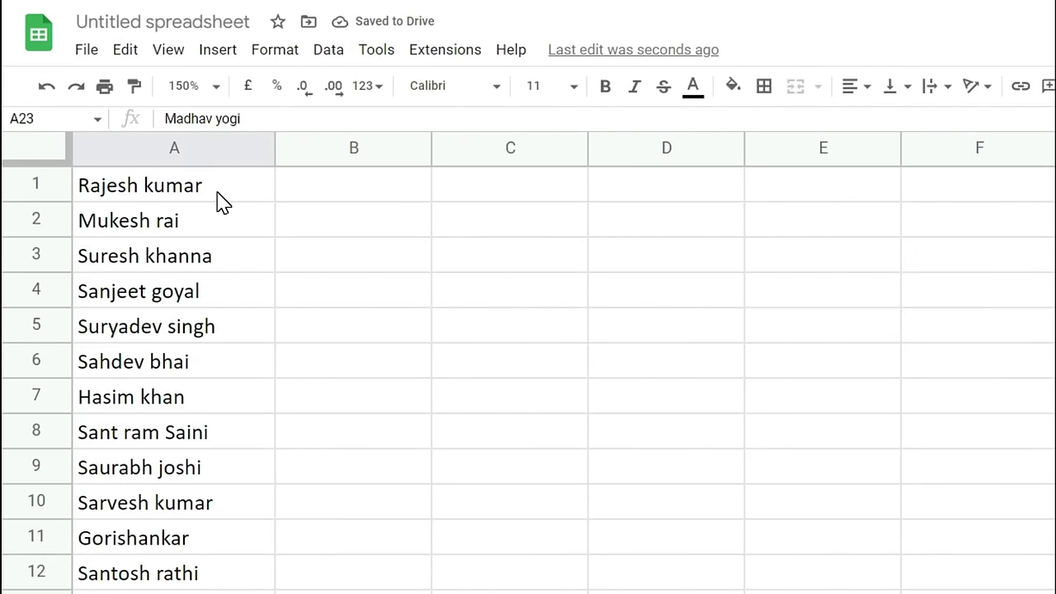
pyautogui.click(324, 190)
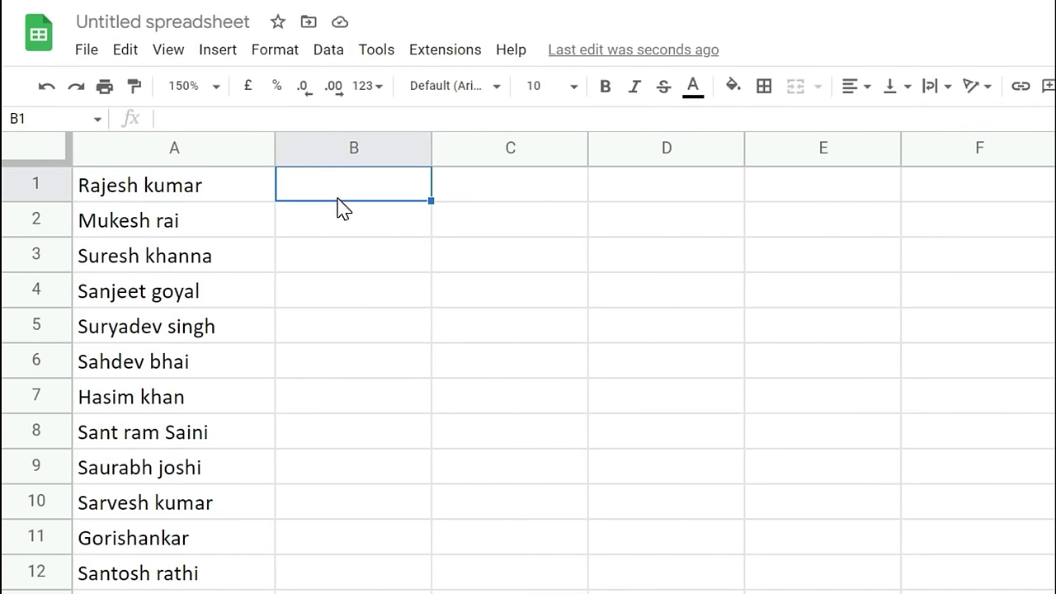
# - Type =GOOGLETRANSLATE(A1,"en","hi") into cell B1
pyautogui.write('=')
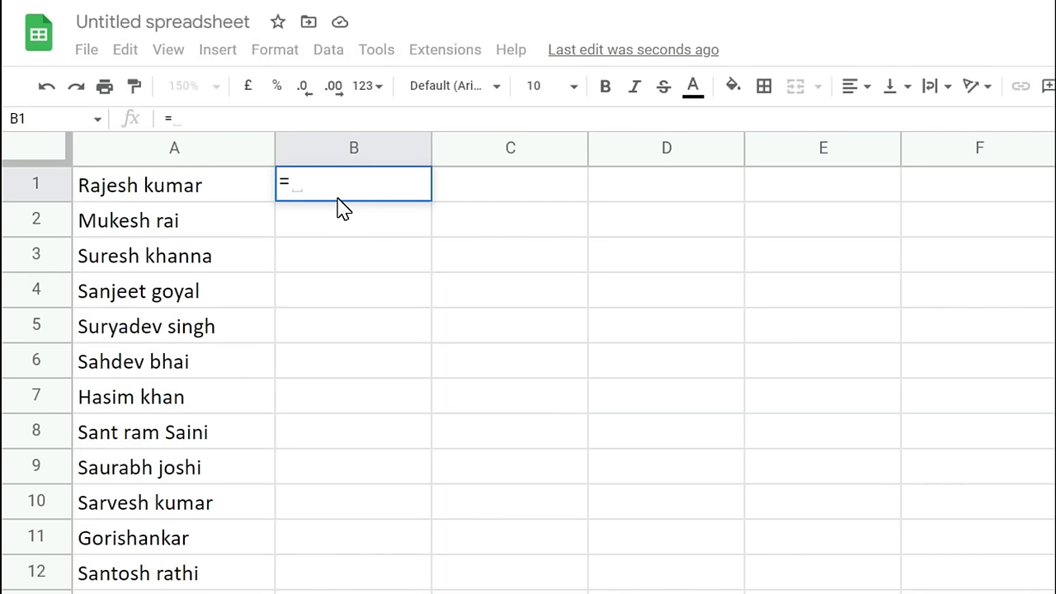
pyautogui.write('google')
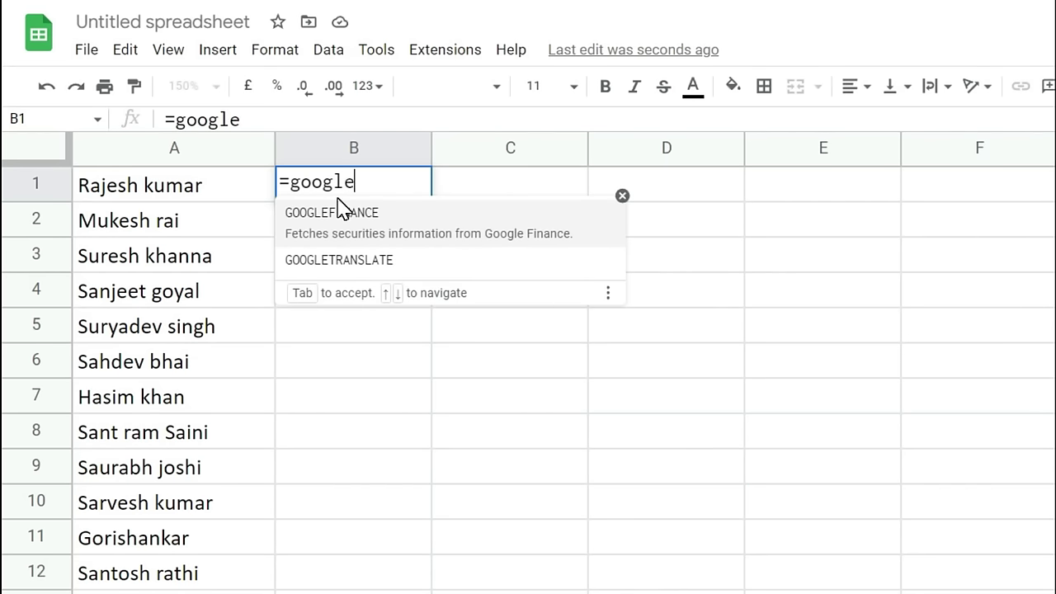
pyautogui.write('tr')
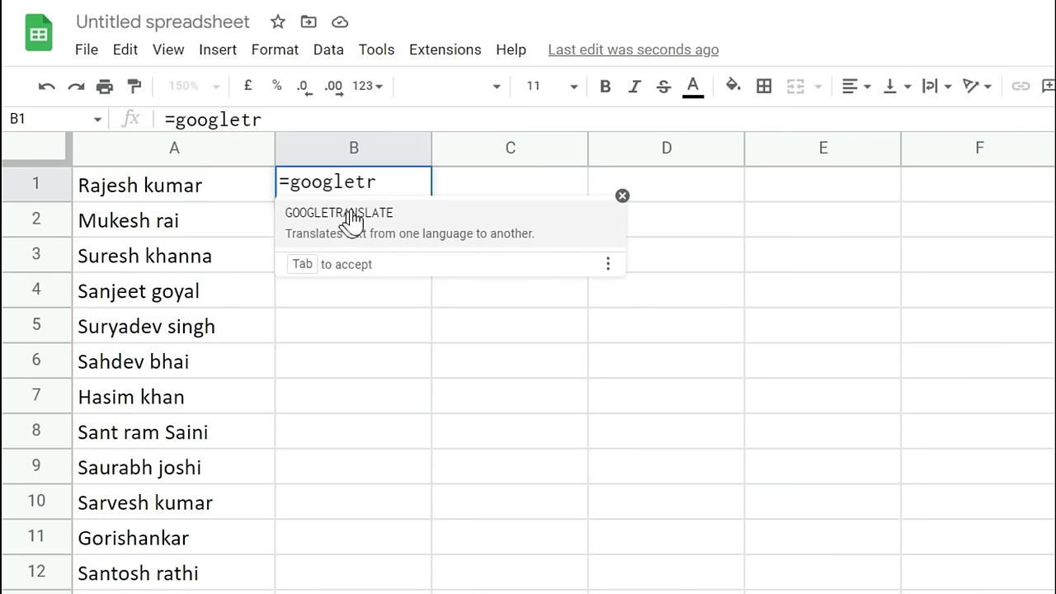
pyautogui.press('Tab')
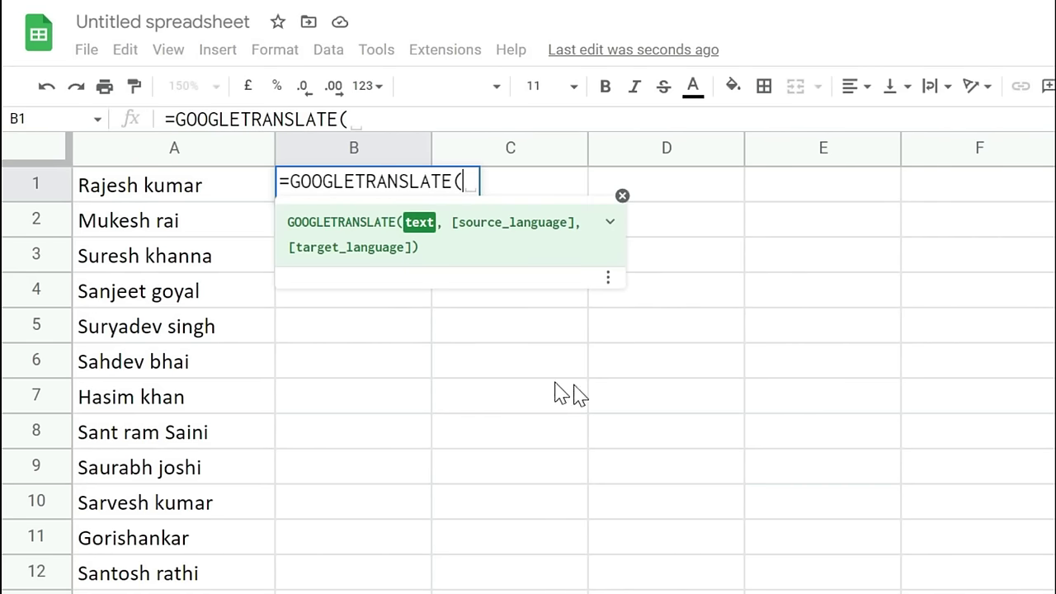
pyautogui.click(180, 195)
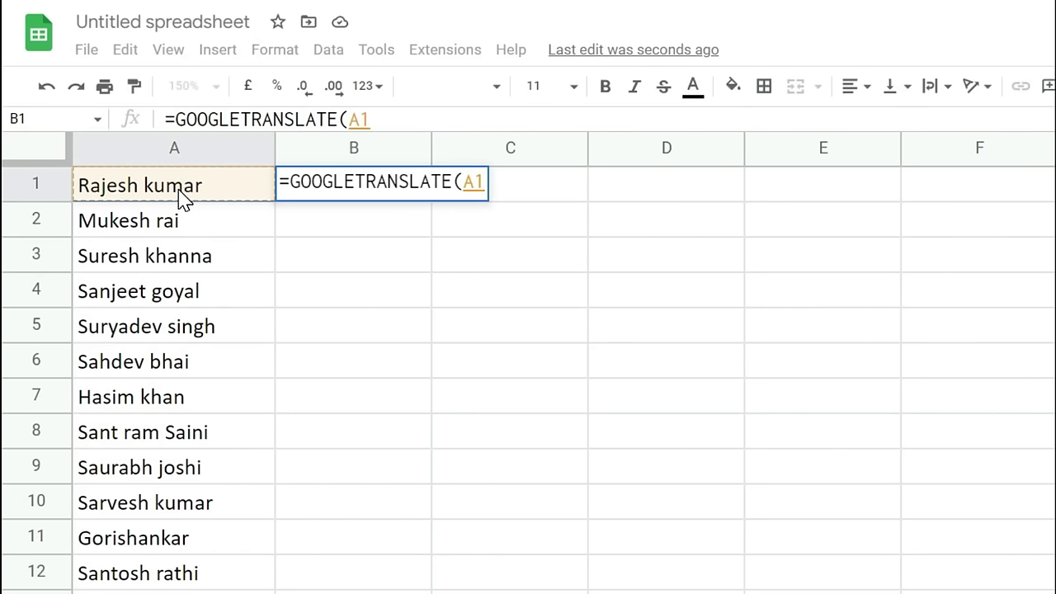
pyautogui.write(',')
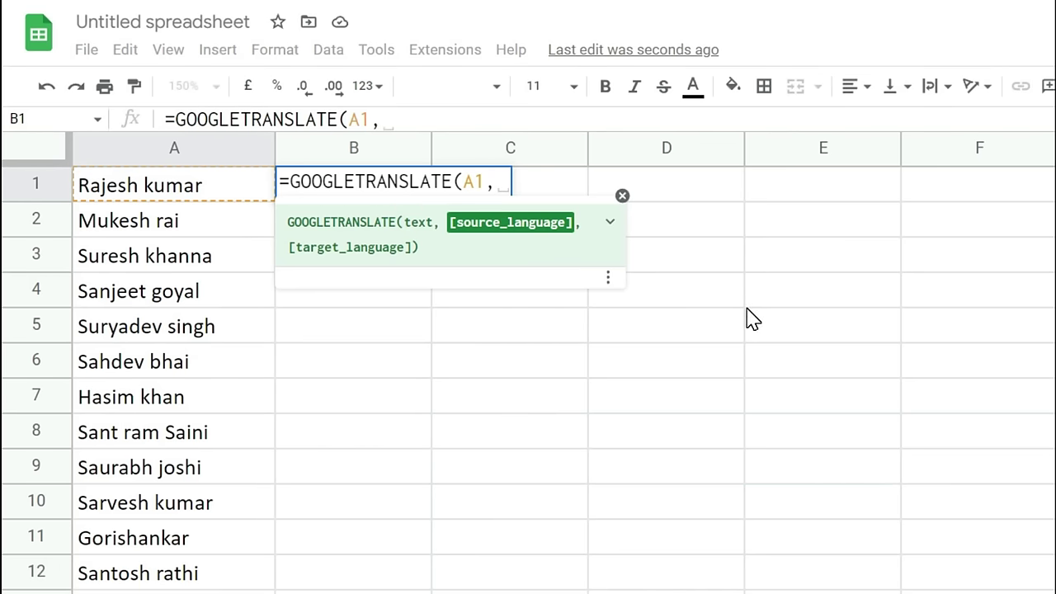
pyautogui.write('"')
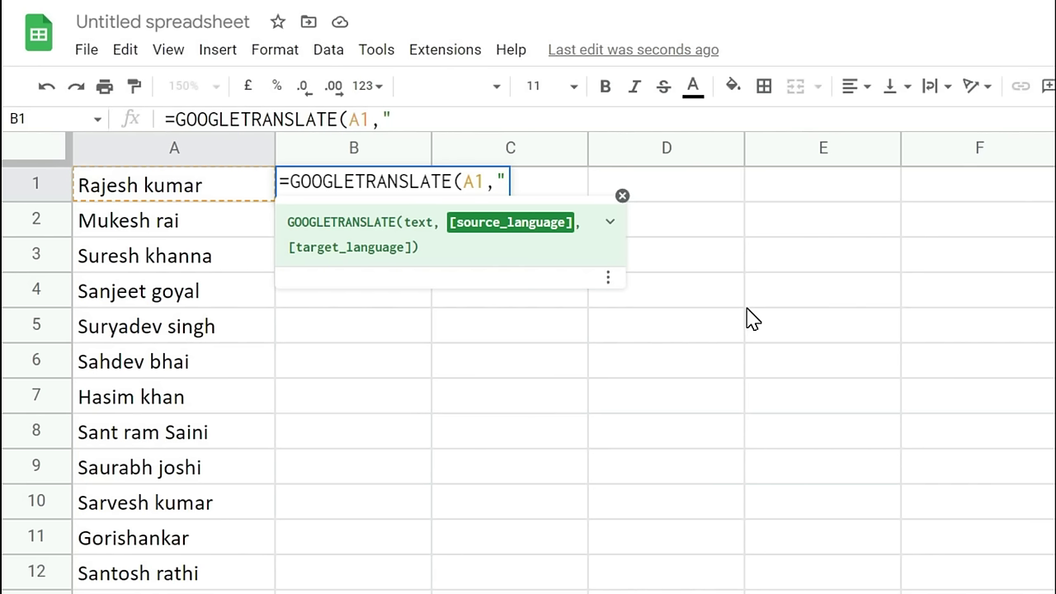
pyautogui.write('en')
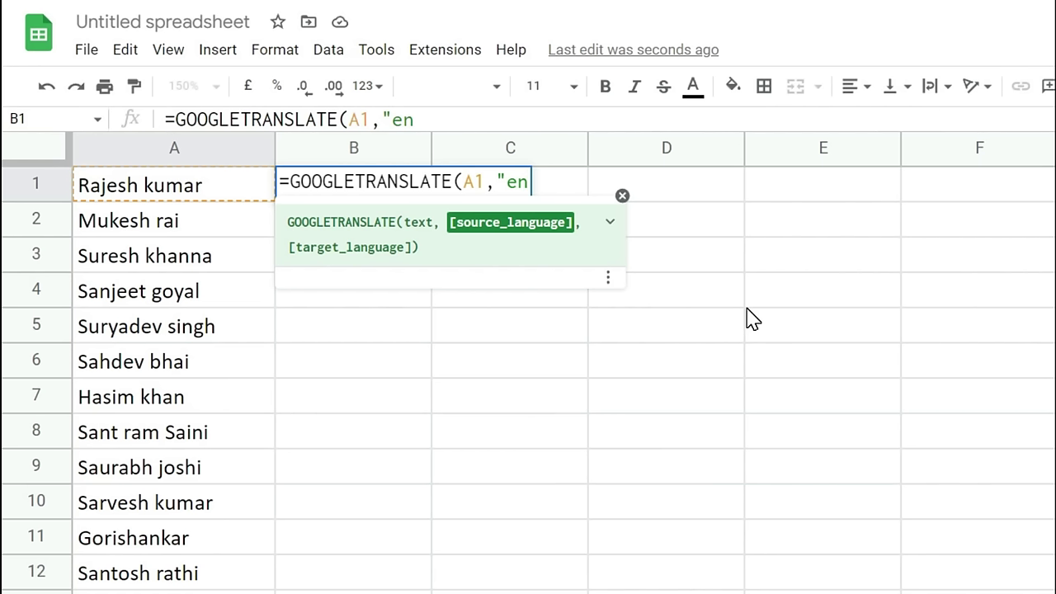
pyautogui.write('"')
pyautogui.write(',')
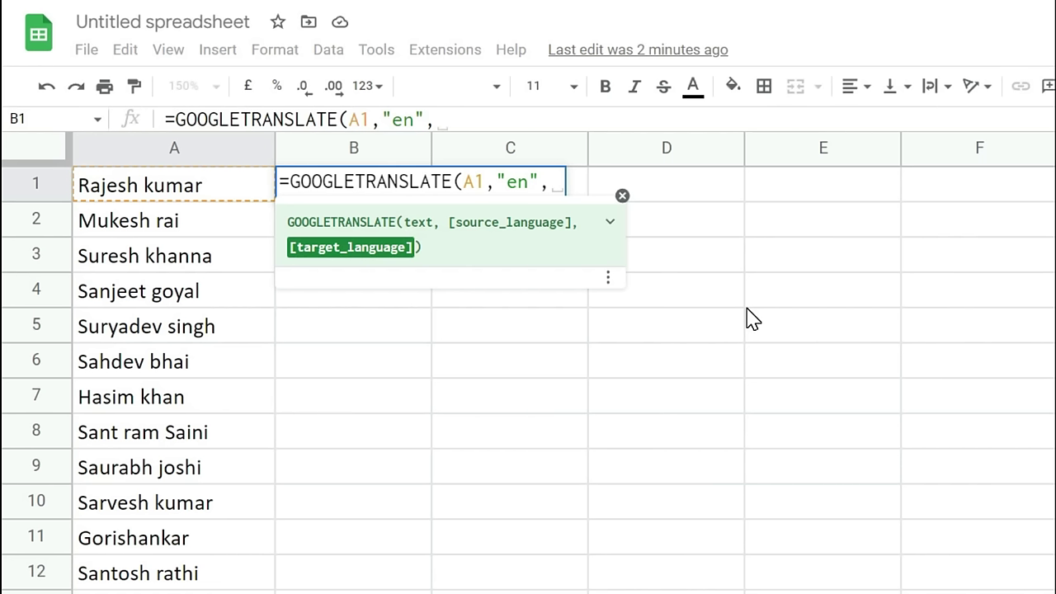
pyautogui.write('"hi')
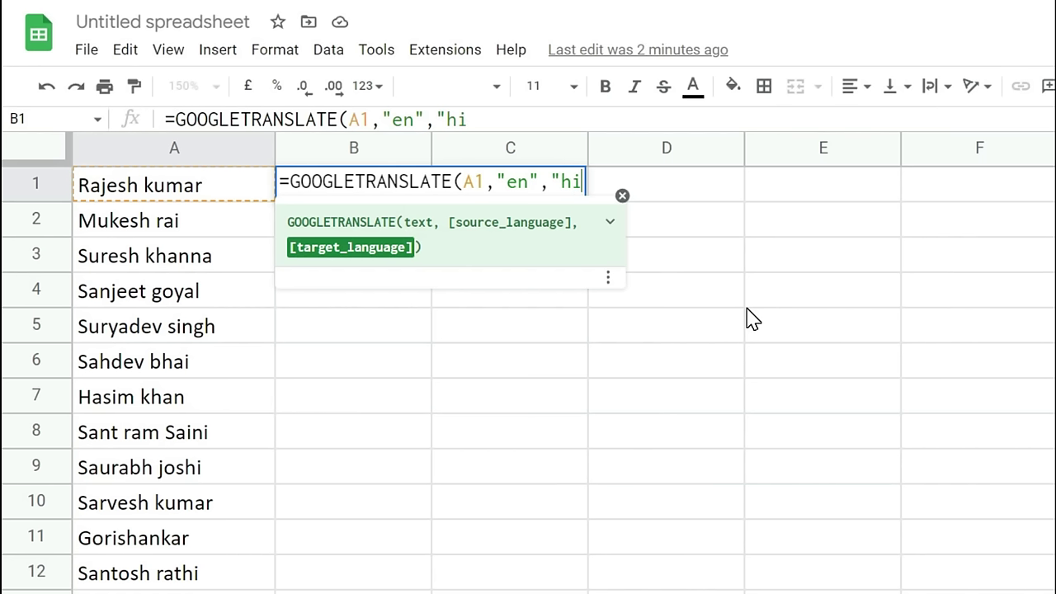
pyautogui.write('"')
pyautogui.write(')')
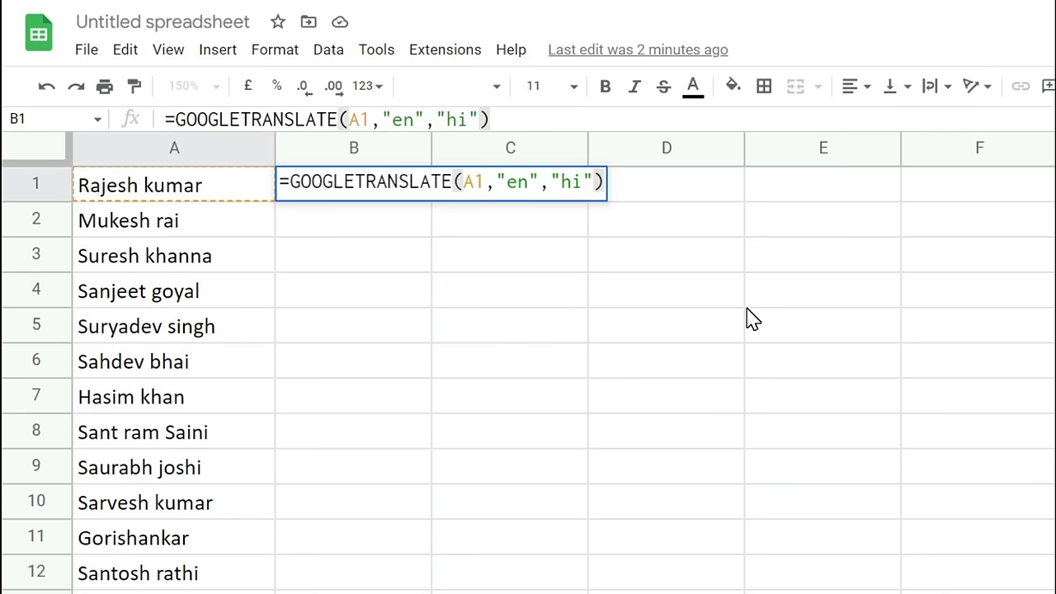
# - Commit the formula and fill it down to translate all 30 names
pyautogui.press('Return')
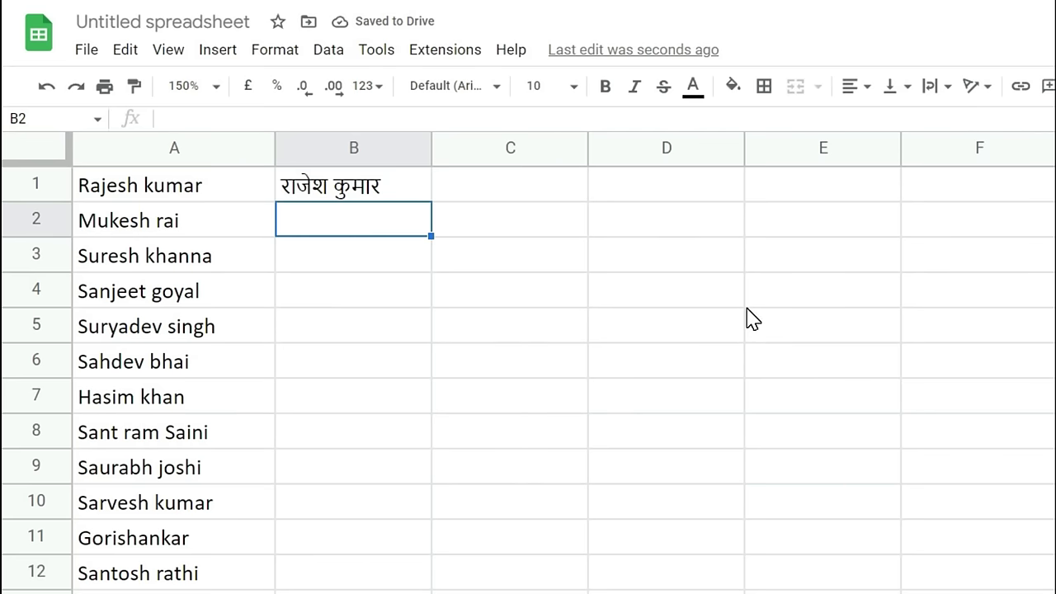
pyautogui.click(397, 190)
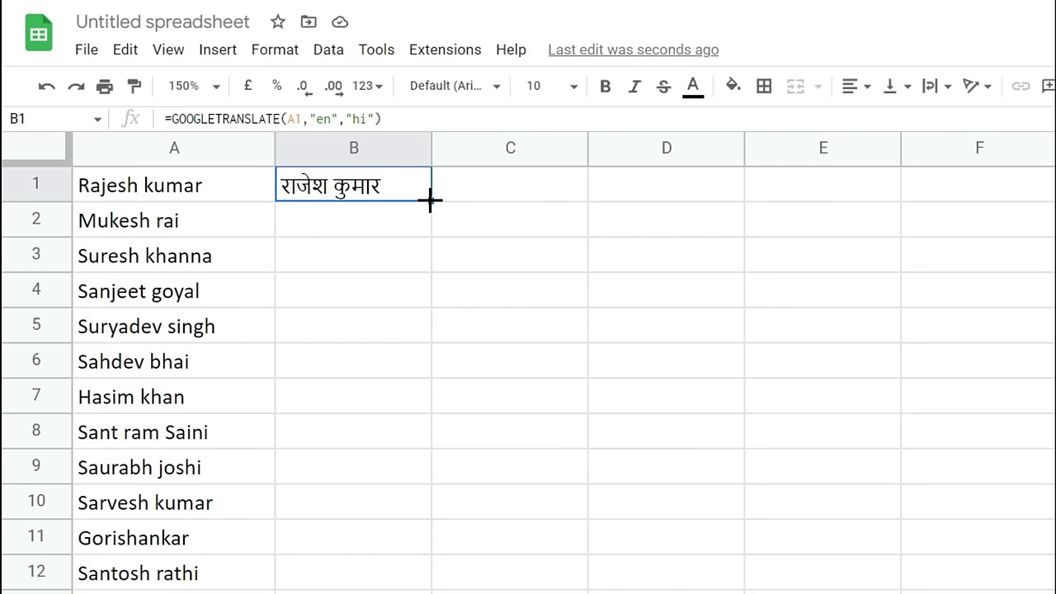
pyautogui.doubleClick(430, 200)
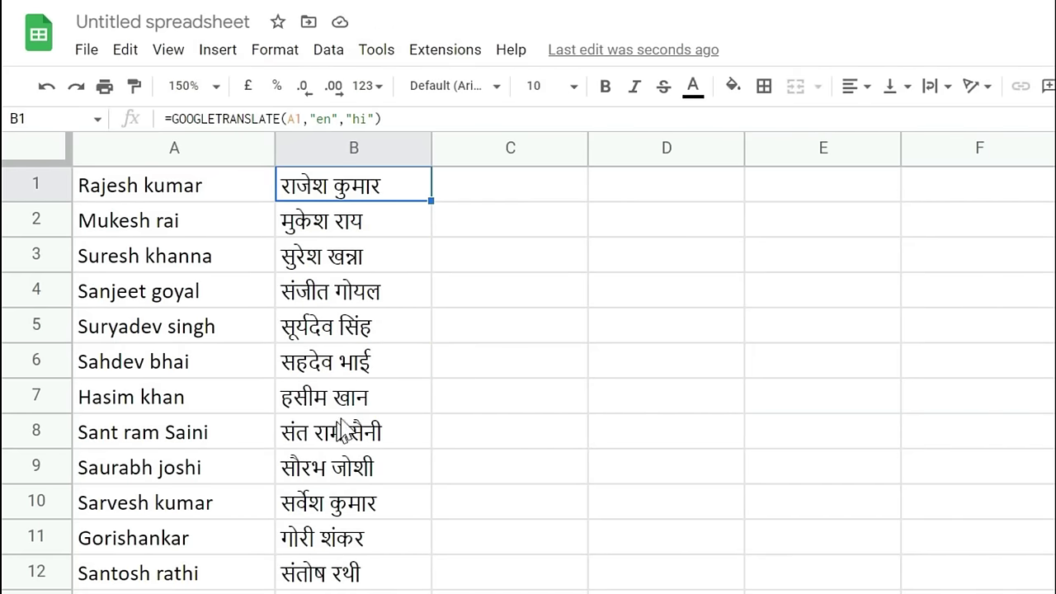
pyautogui.scroll(-2, 221, 357)
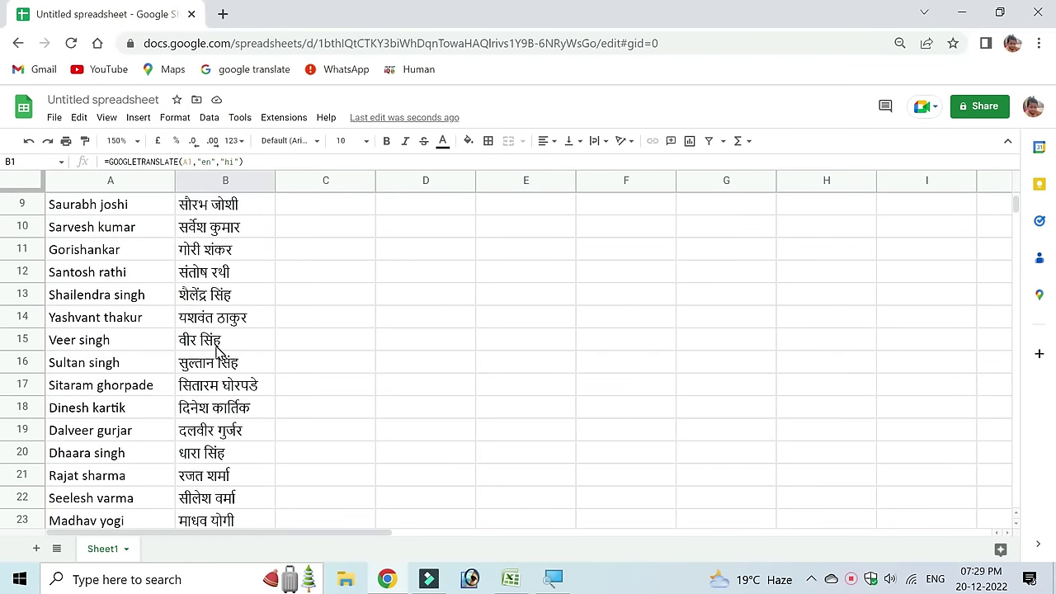
pyautogui.scroll(-5, 221, 356)
pyautogui.scroll(8, 221, 357)
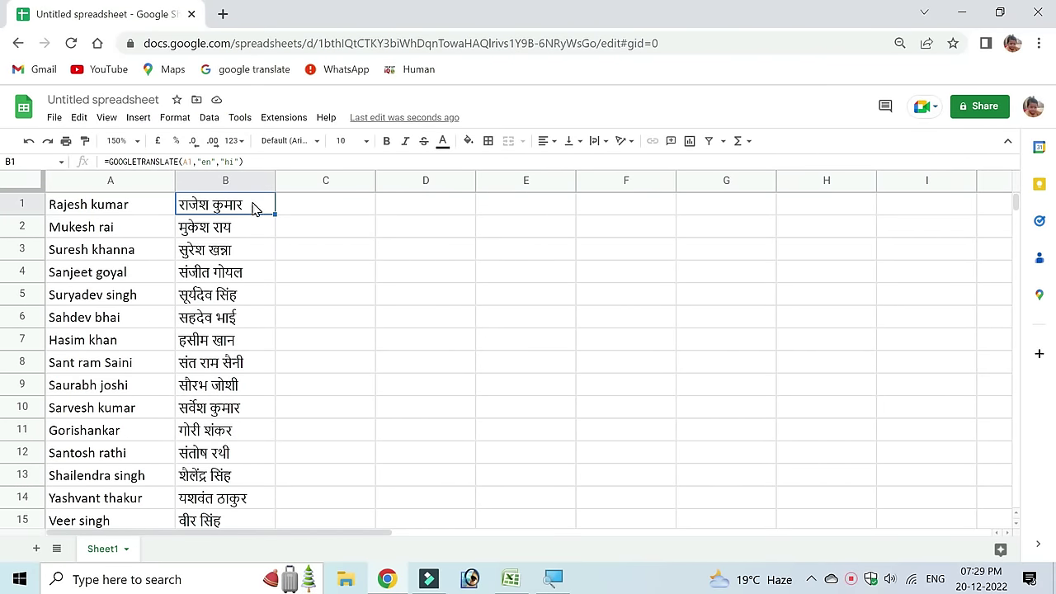
# - Copy the Hindi names in B1:B30
pyautogui.moveTo(252, 209); pyautogui.dragTo(245, 544)
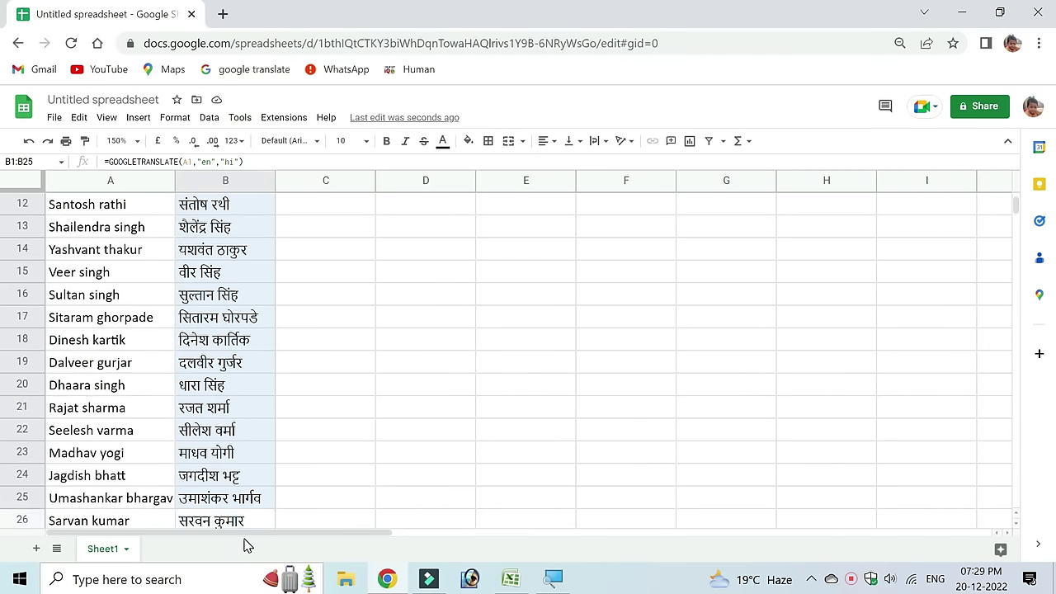
pyautogui.moveTo(245, 544); pyautogui.dragTo(232, 439)
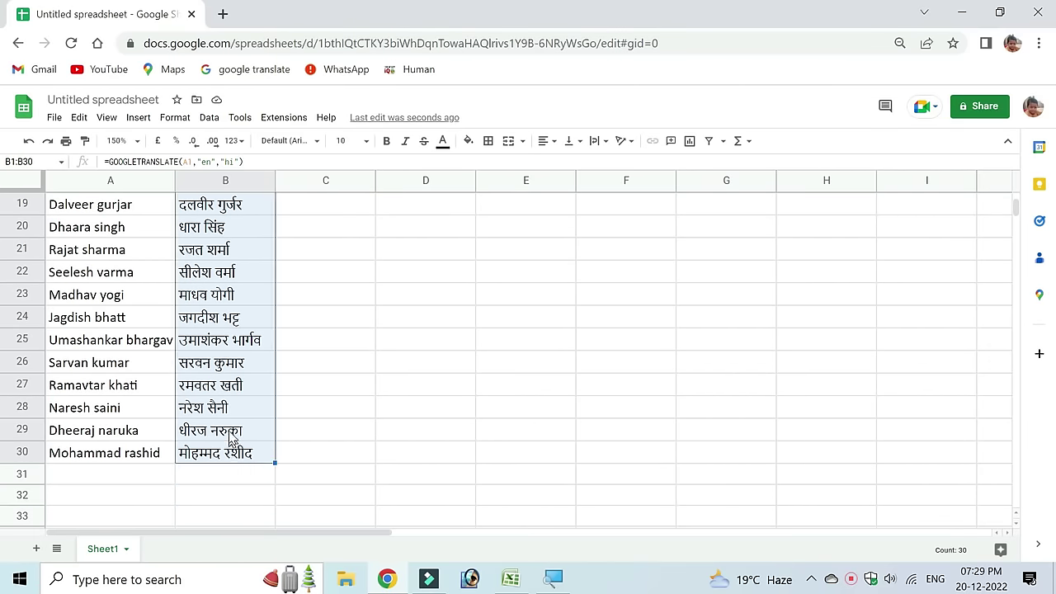
pyautogui.hotkey('ctrl', 'c')
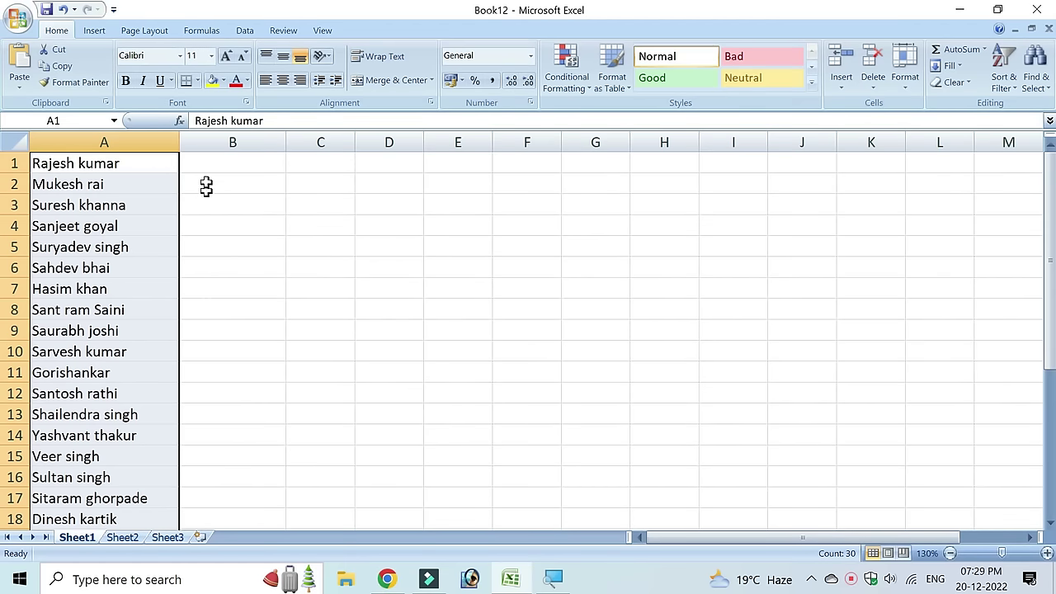
# - Paste the Hindi names into Excel cell B1 as Unicode Text via Paste Special
pyautogui.click(221, 163)
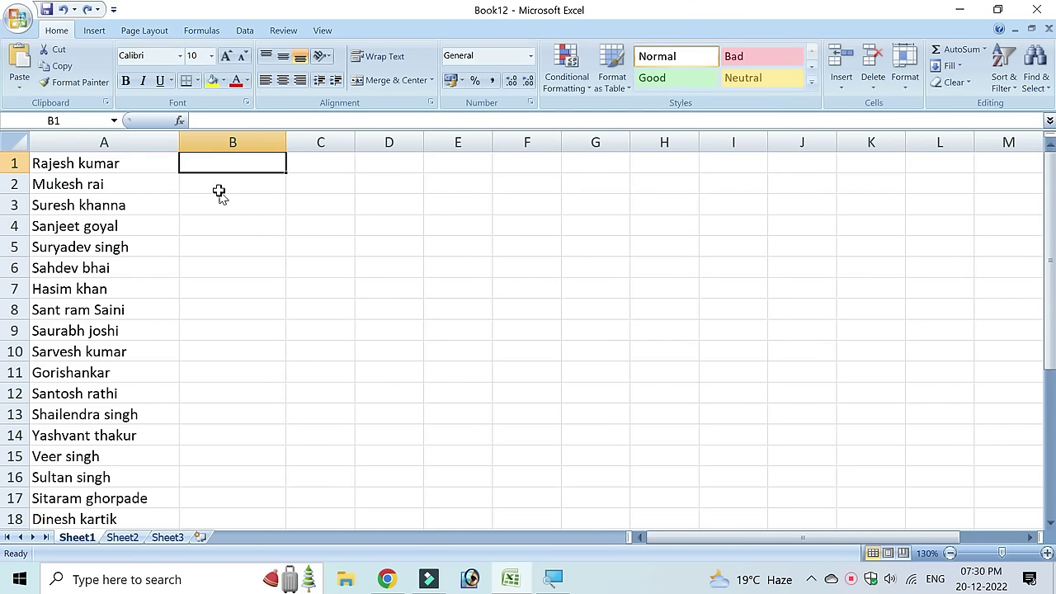
pyautogui.hotkey('ctrl', 'alt', 'v')
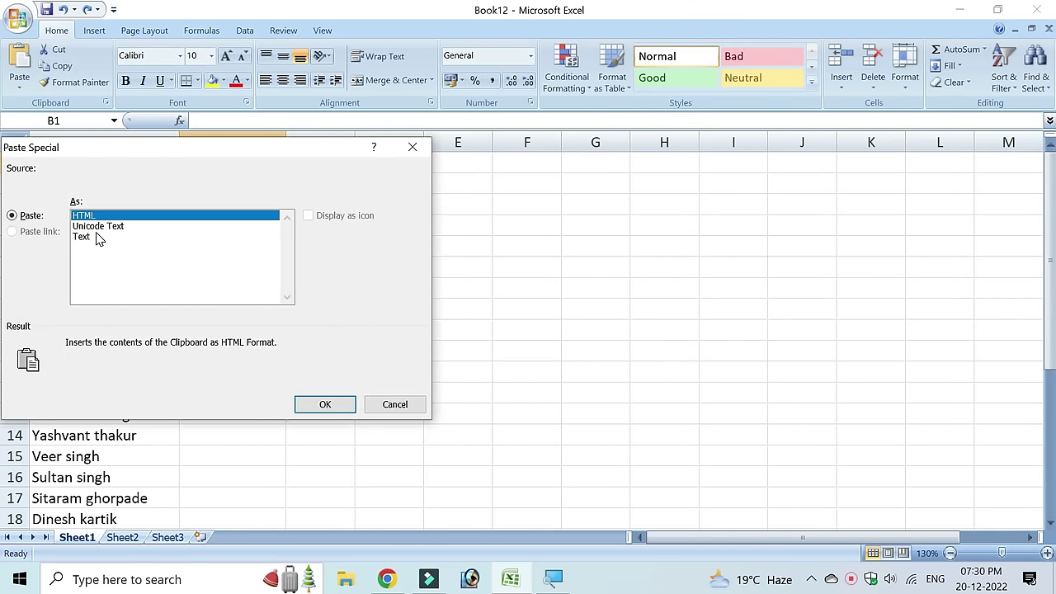
pyautogui.click(97, 227)
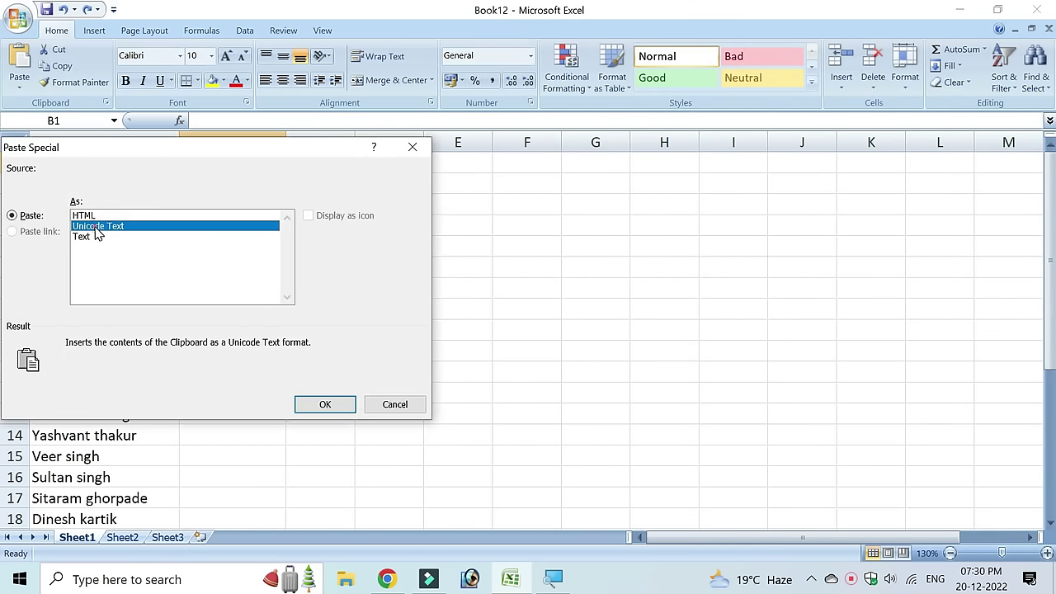
pyautogui.click(325, 404)
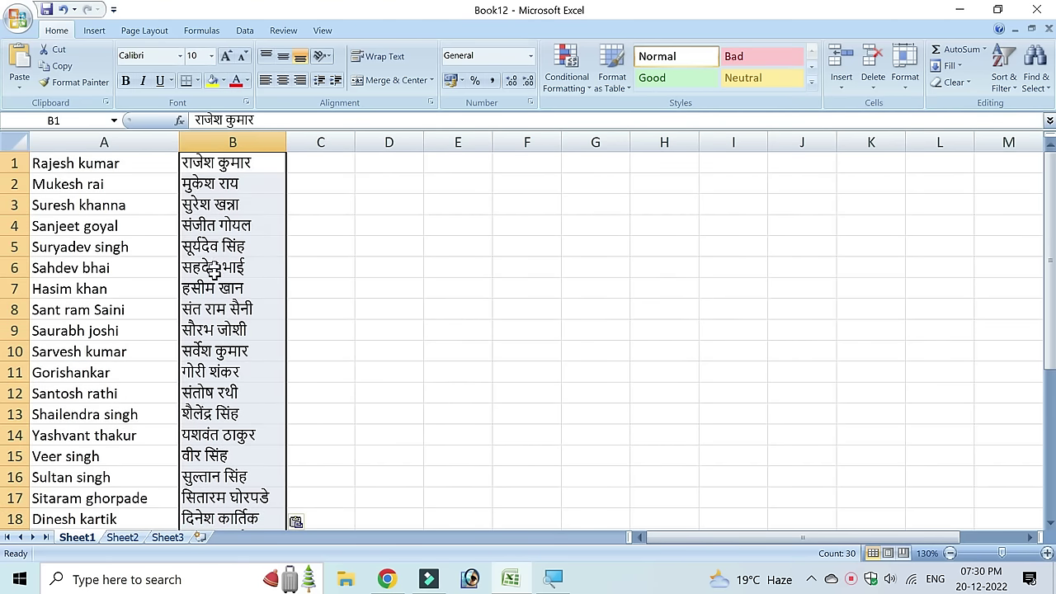
# - Check the pasted Hindi names in column B from B1 down to B30
pyautogui.click(219, 313)
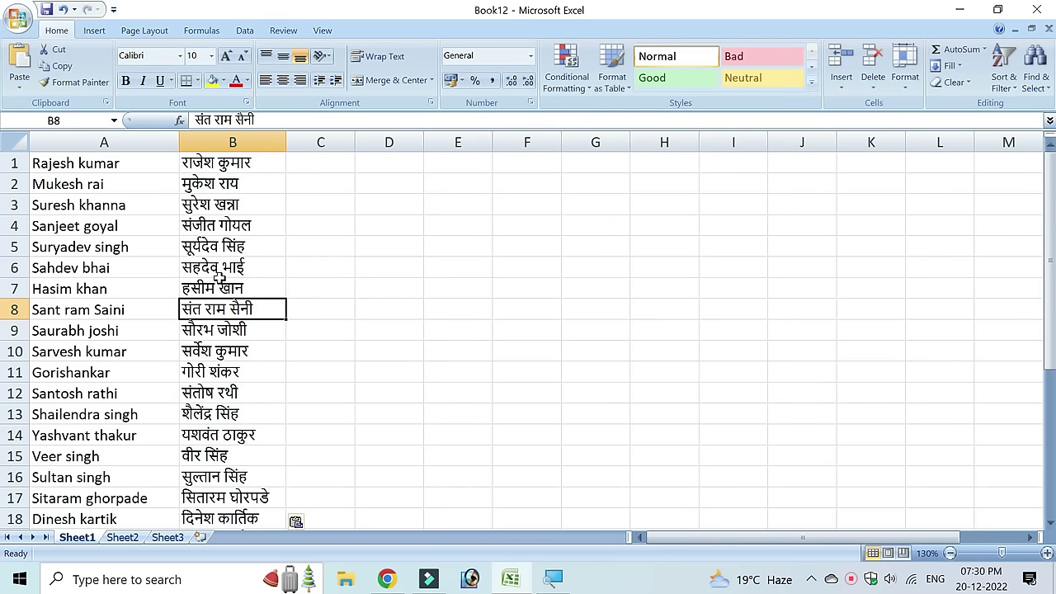
pyautogui.press('Up')
pyautogui.press('Up')
pyautogui.press('Up')
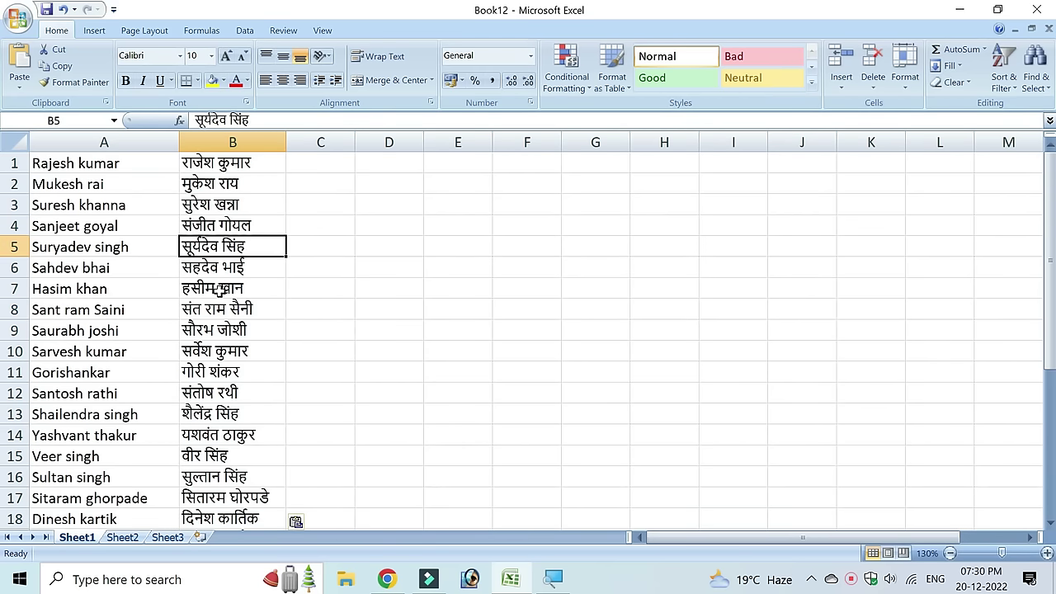
pyautogui.click(219, 289)
pyautogui.click(219, 309)
pyautogui.hotkey('ctrl', 'Down')
pyautogui.scroll(7, 221, 324)
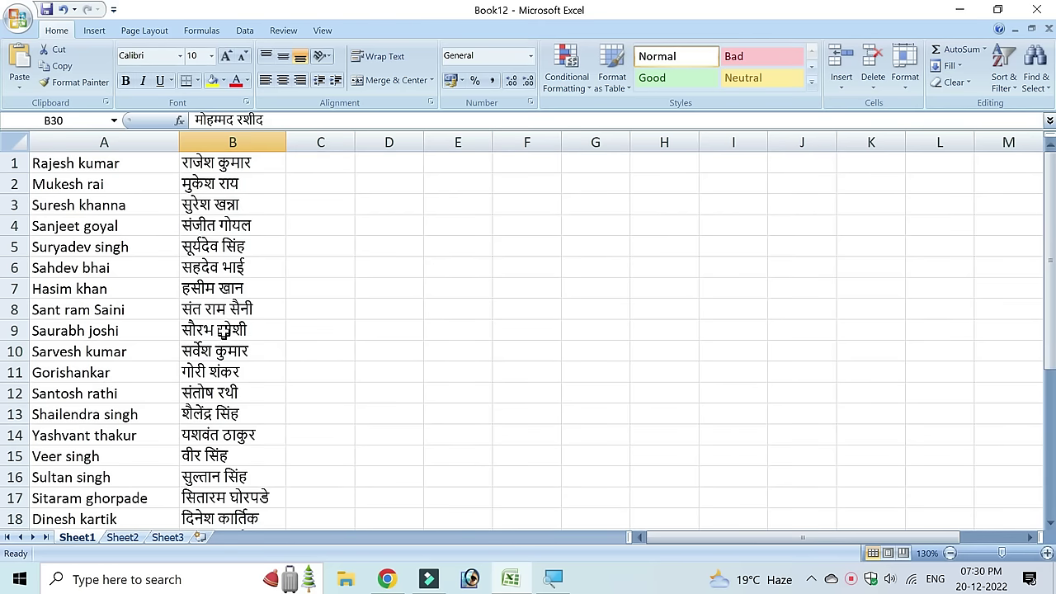
pyautogui.click(221, 165)
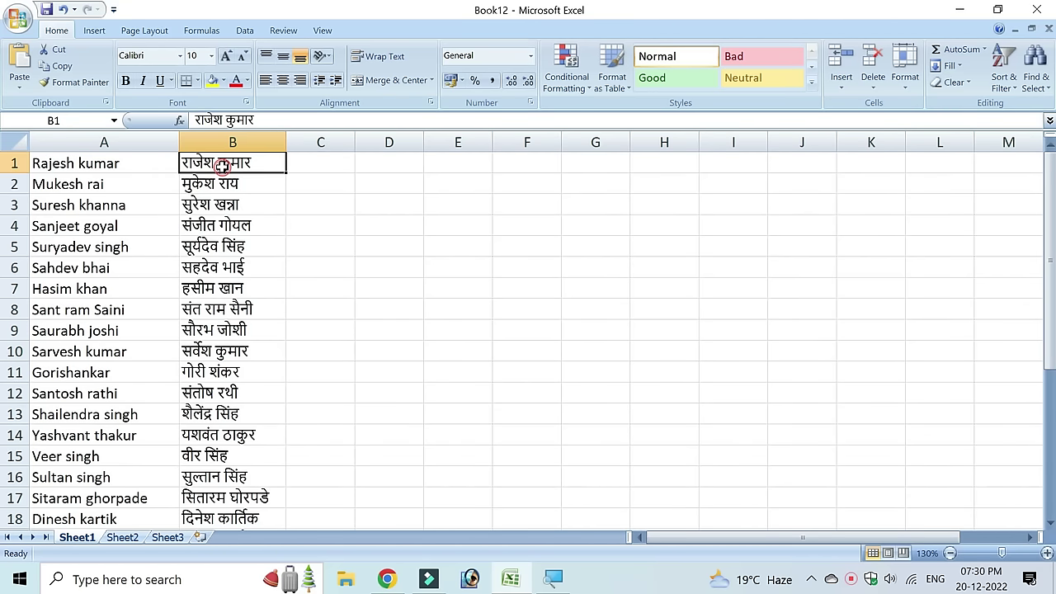
pyautogui.click(223, 183)
pyautogui.click(221, 204)
pyautogui.click(221, 267)
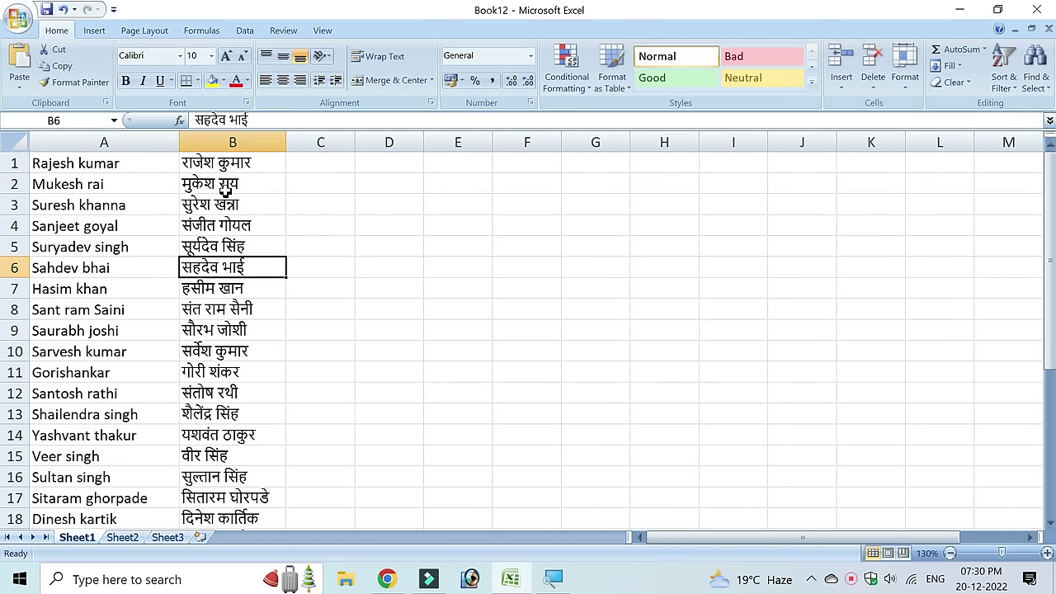
pyautogui.click(220, 328)
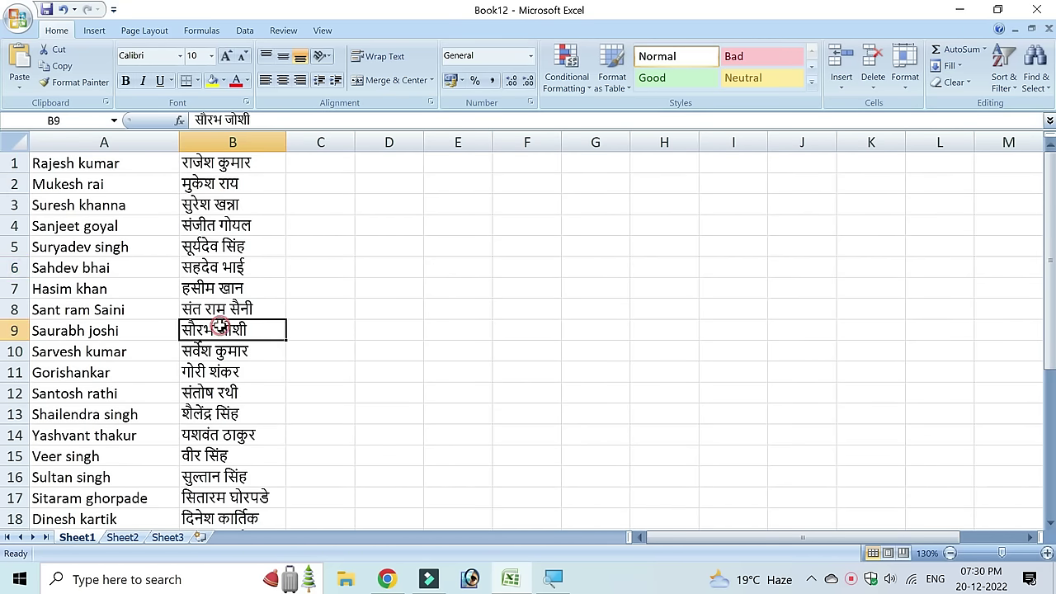
pyautogui.click(222, 351)
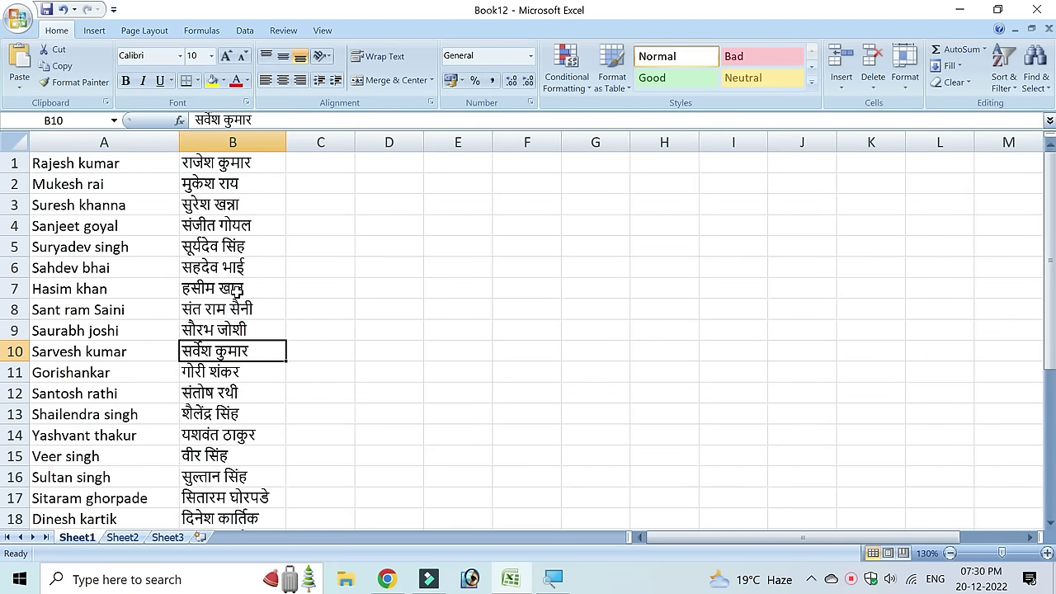
# - Delete the English column A, leaving only Hindi names, and open Print Preview
pyautogui.click(149, 142)
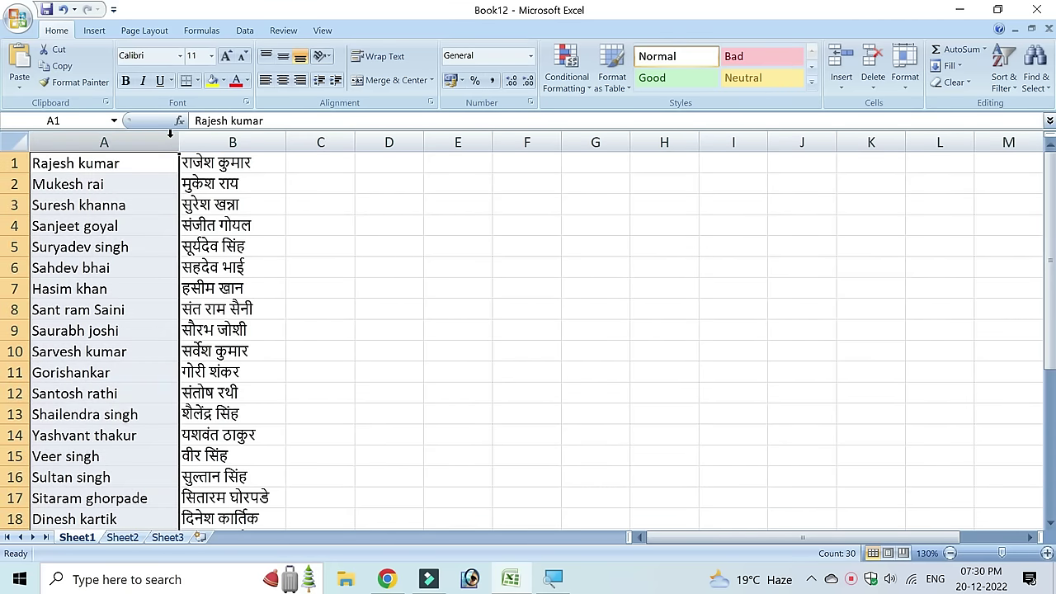
pyautogui.hotkey('ctrl', '-')
pyautogui.click(77, 229)
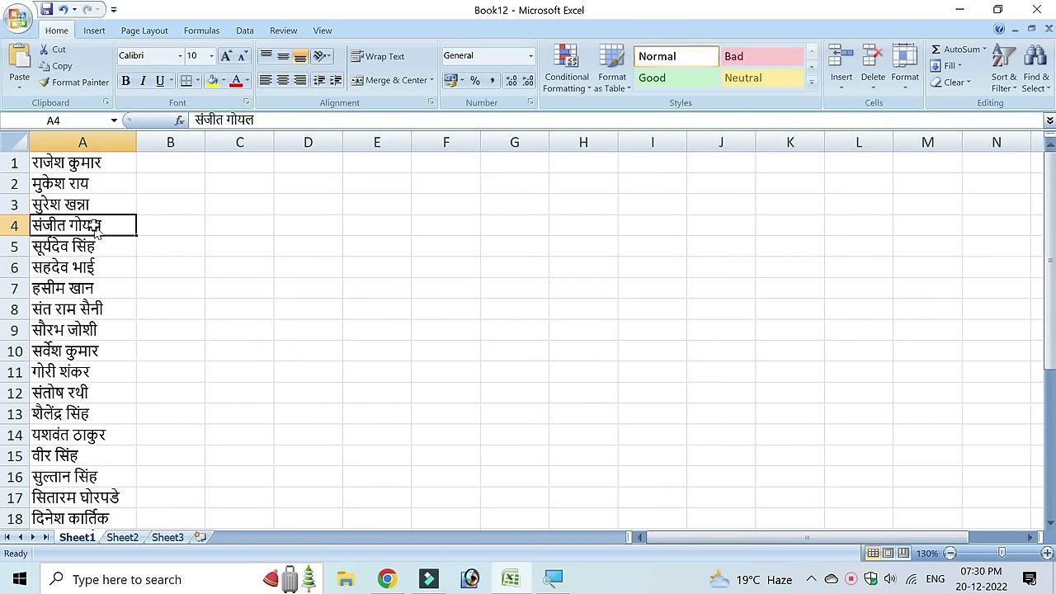
pyautogui.hotkey('ctrl', 'F2')
pyautogui.click(453, 216)
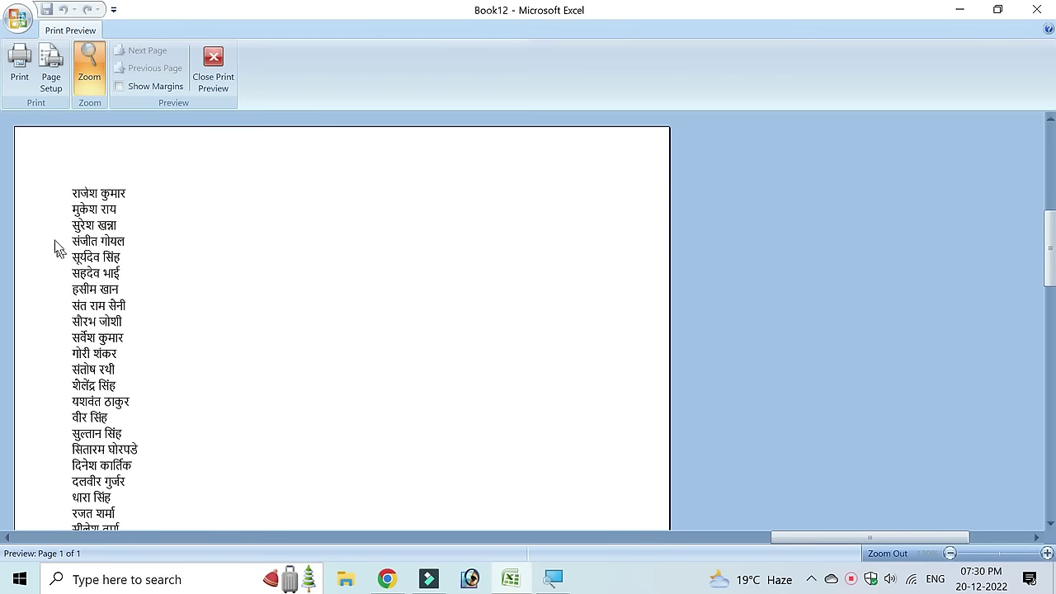
pyautogui.click(227, 81)
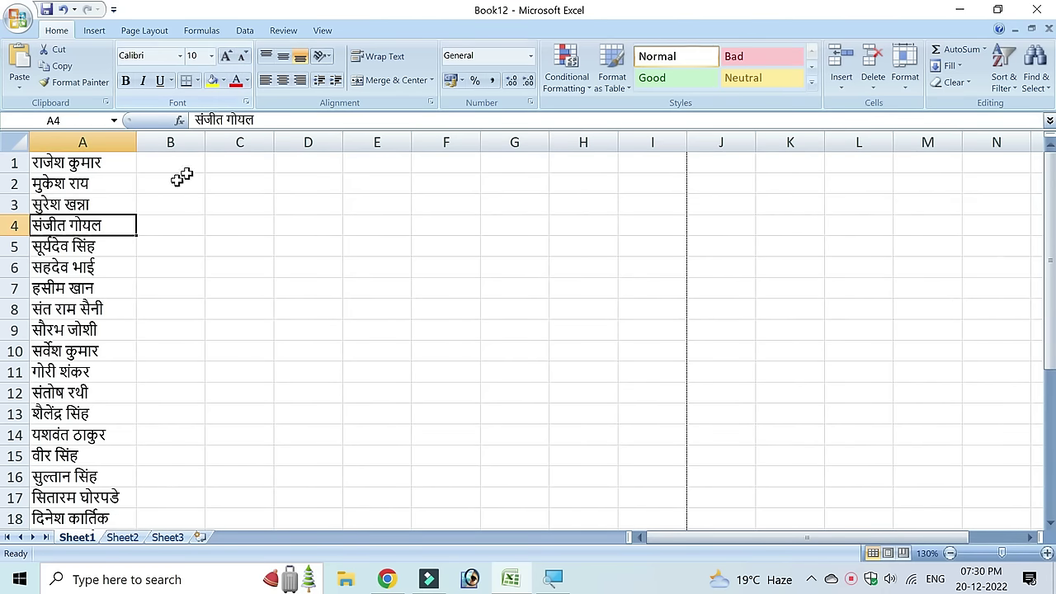
pyautogui.click(95, 163)
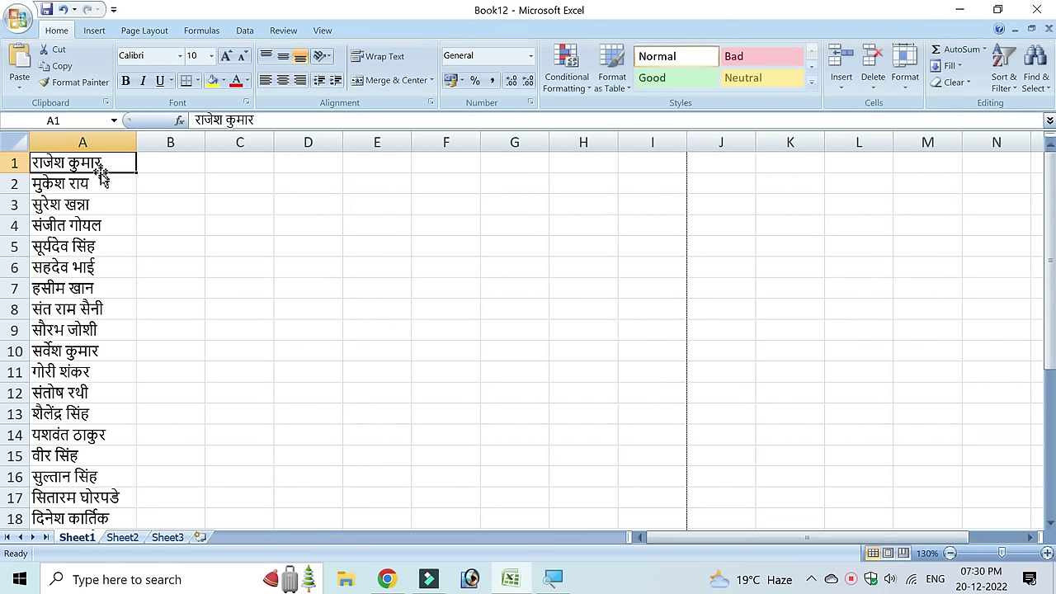
pyautogui.scroll(-3, 87, 355)
pyautogui.scroll(-7, 87, 375)
pyautogui.scroll(10, 89, 363)
pyautogui.scroll(-7, 88, 329)
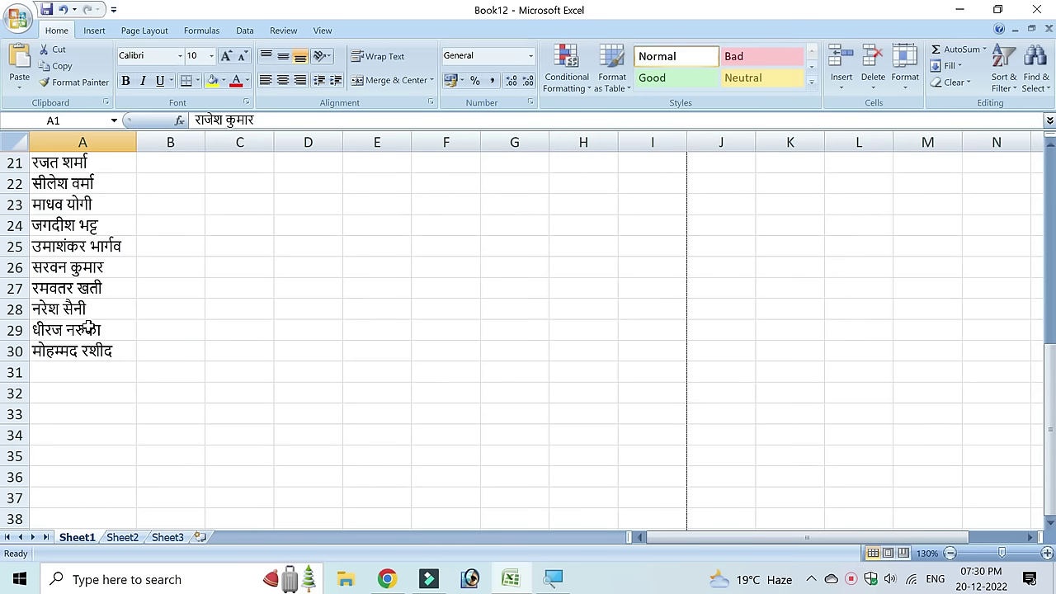
pyautogui.scroll(7, 88, 329)
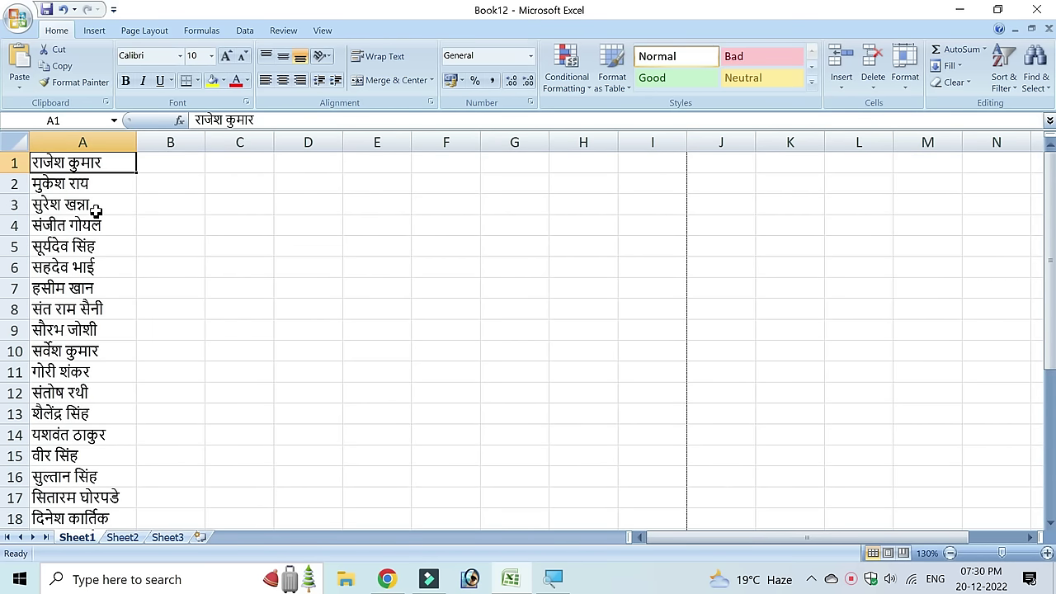